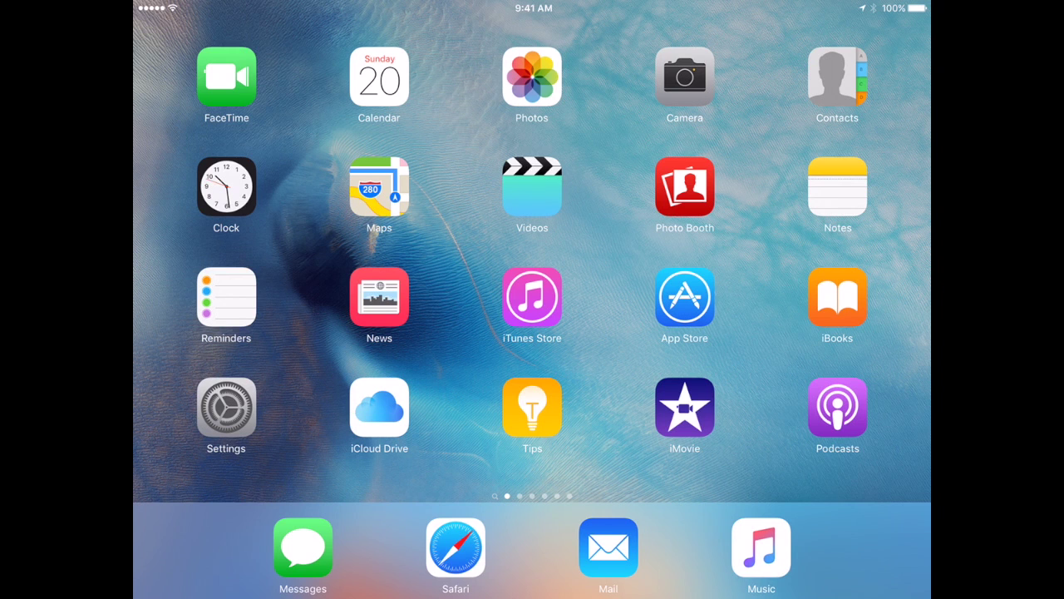
# - Launch iCloud Drive from the Home Screen to list its 14 folders and documents
pyautogui.click(380, 407)
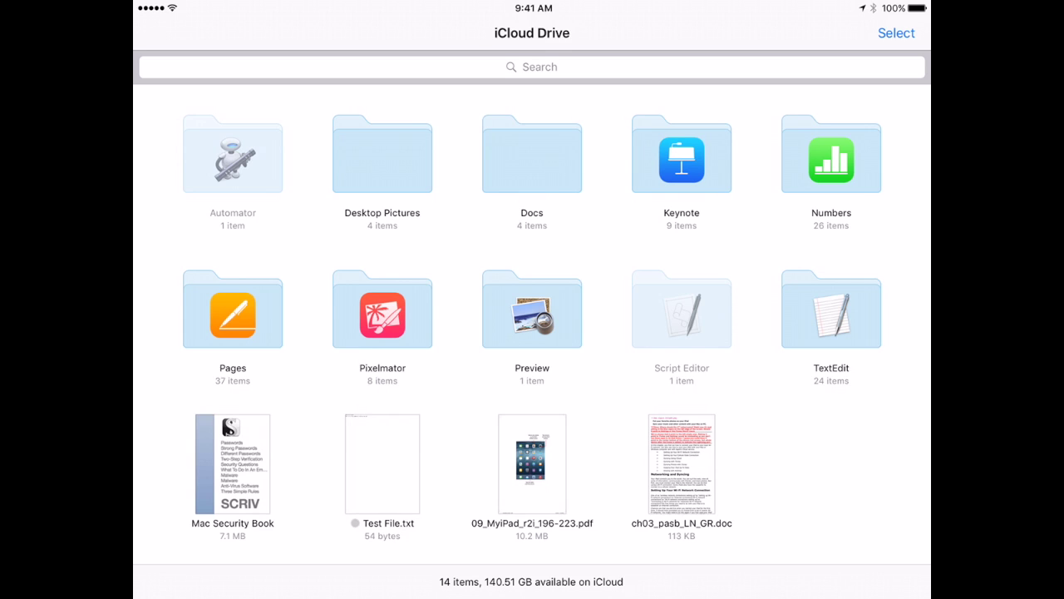
pyautogui.click(832, 158)
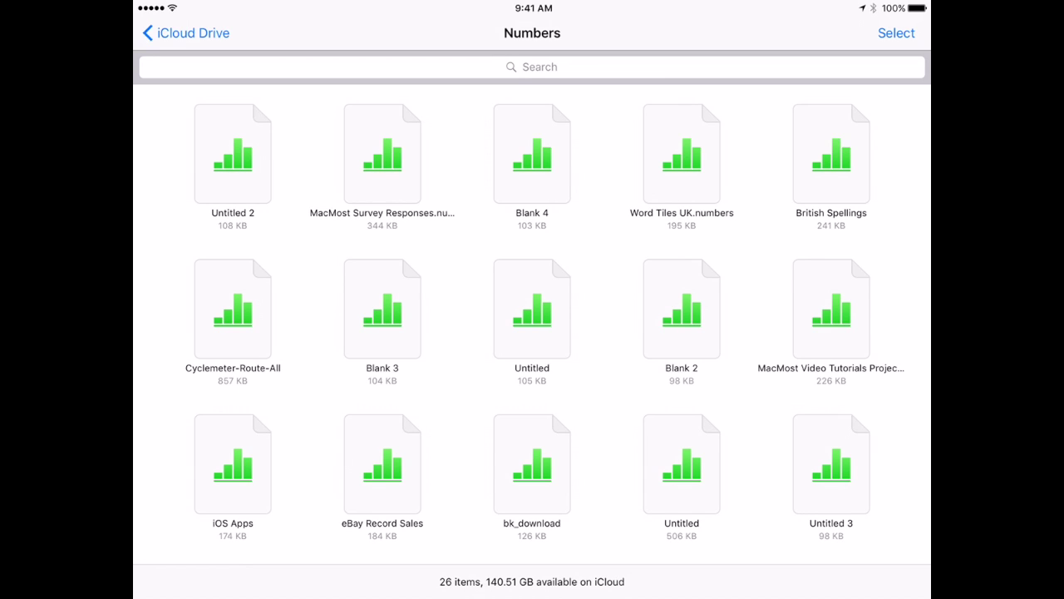
pyautogui.click(187, 33)
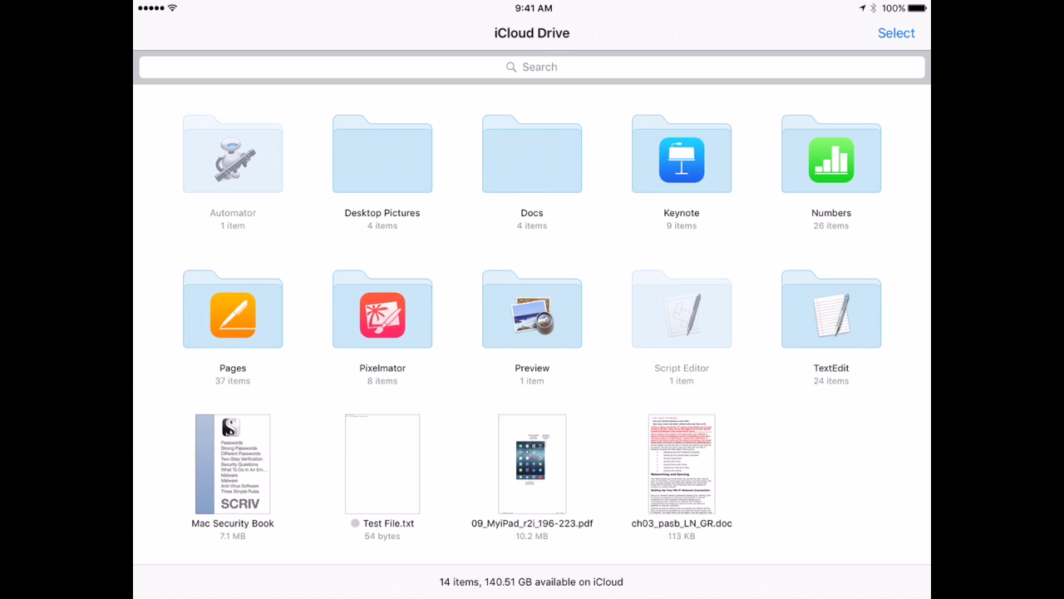
pyautogui.click(682, 158)
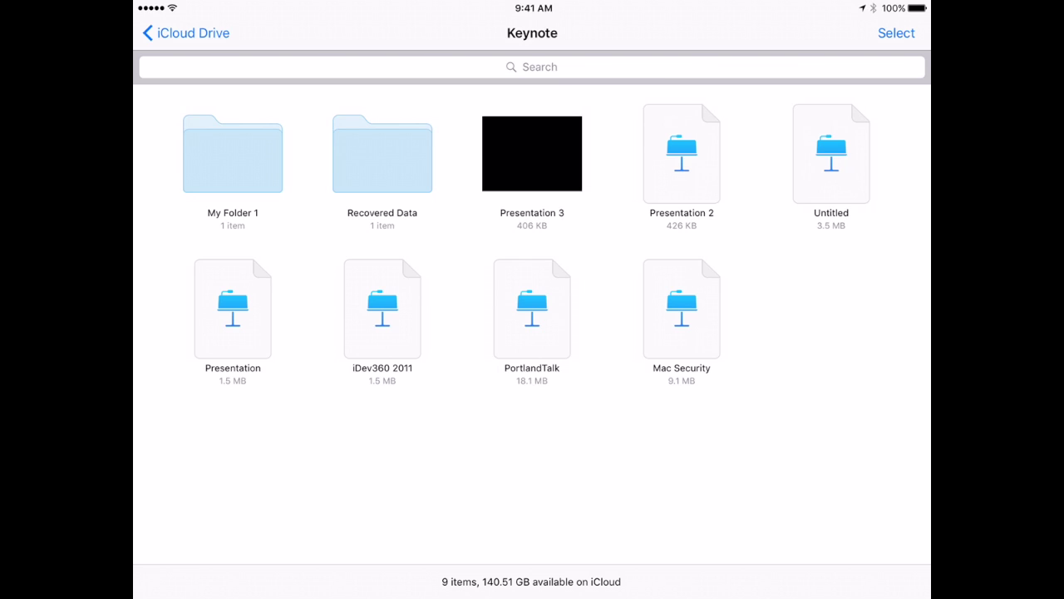
pyautogui.click(187, 32)
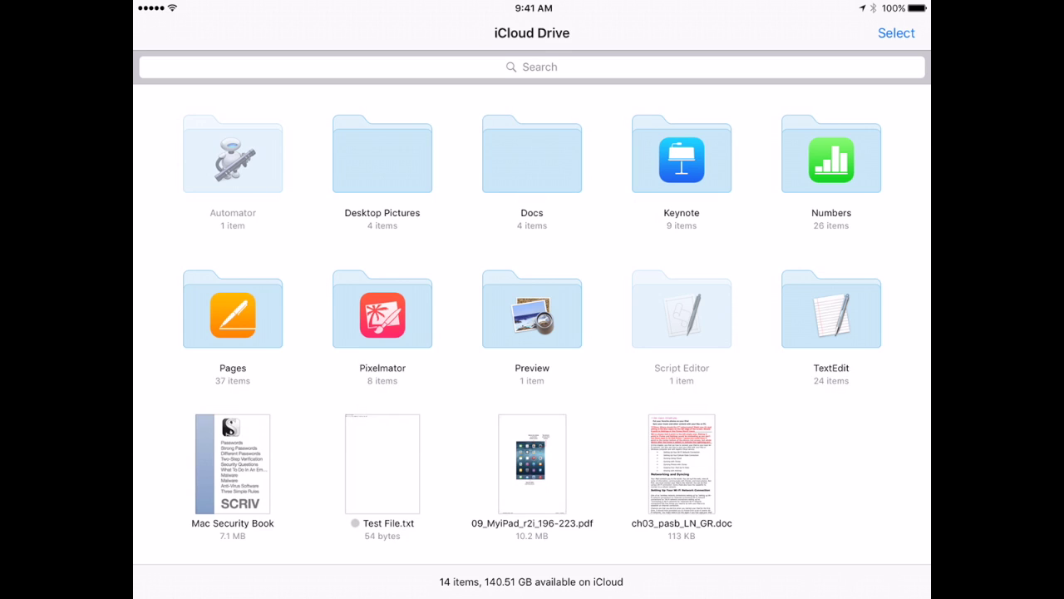
pyautogui.click(681, 158)
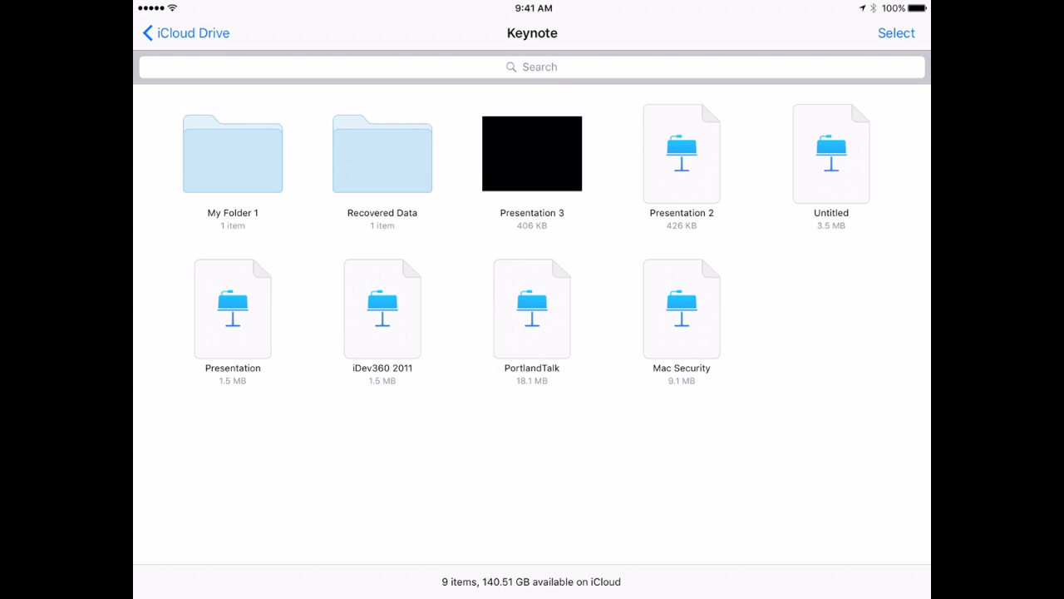
pyautogui.click(188, 33)
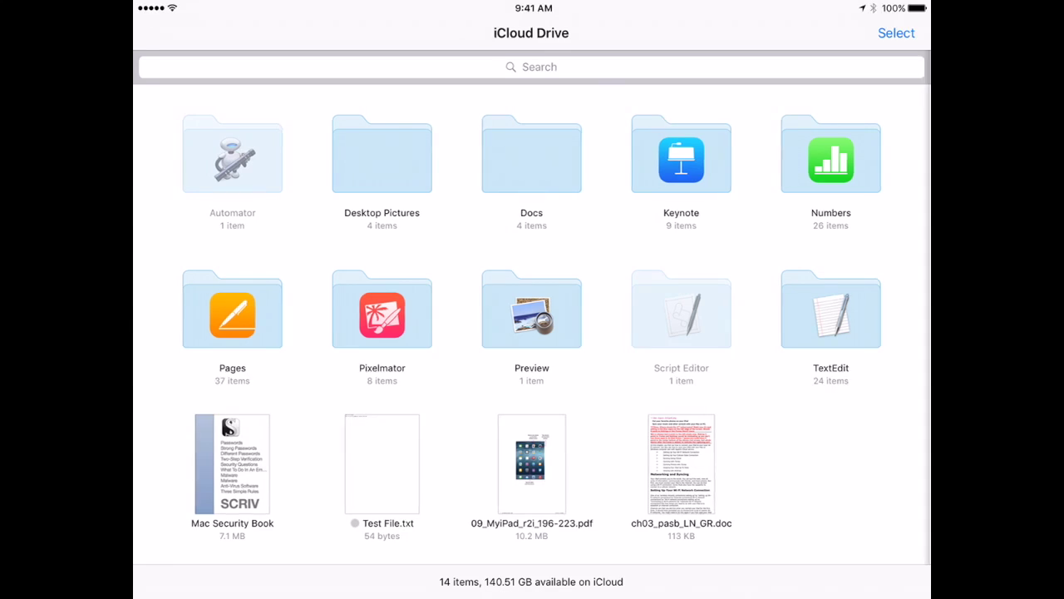
pyautogui.click(383, 154)
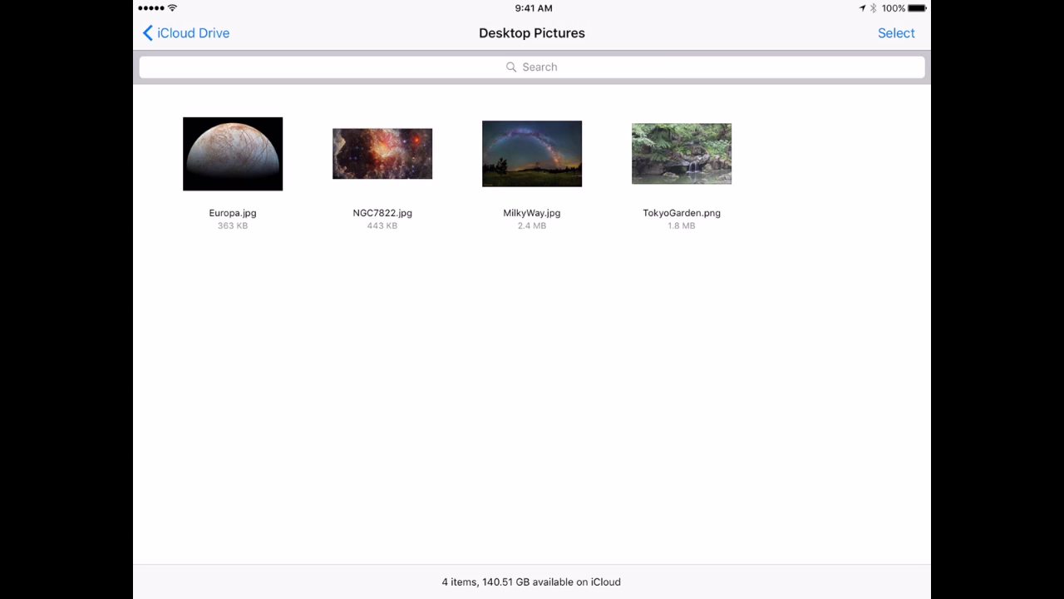
# - Return to the iCloud Drive top level, reopen Desktop Pictures and preview TokyoGarden
pyautogui.click(185, 33)
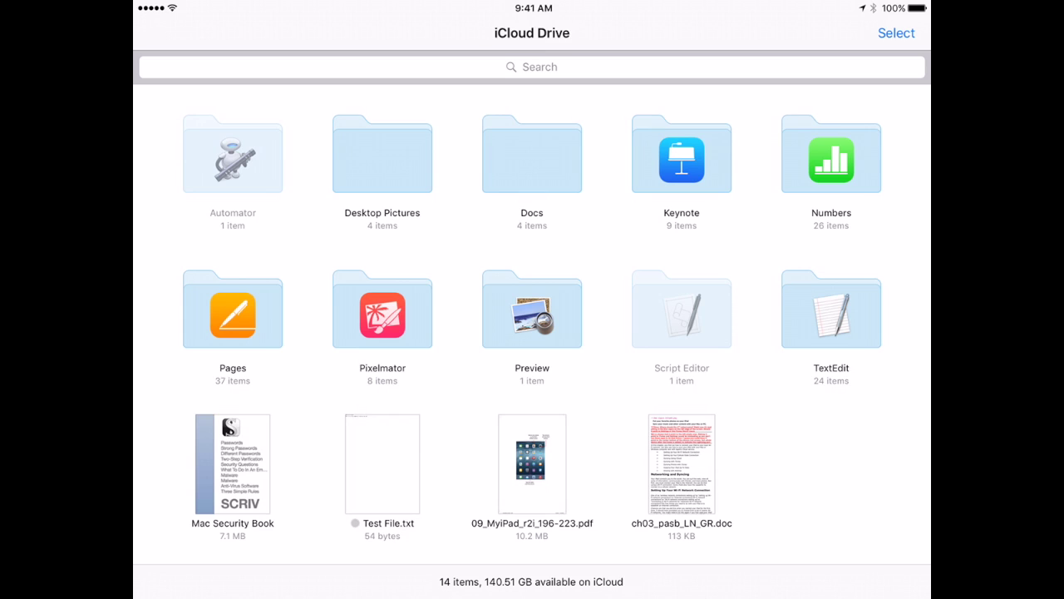
pyautogui.click(382, 154)
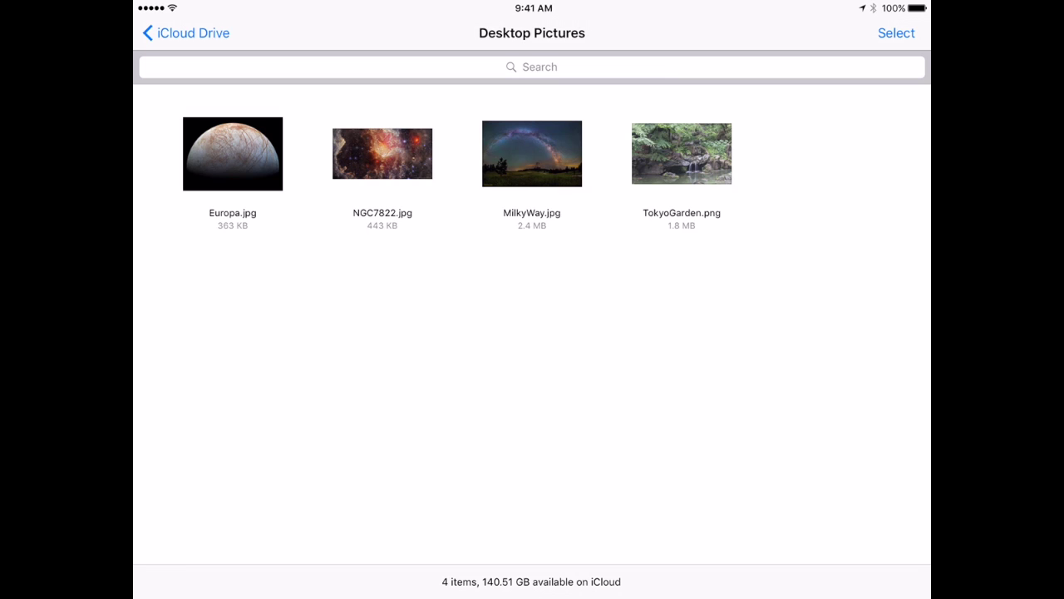
pyautogui.click(682, 153)
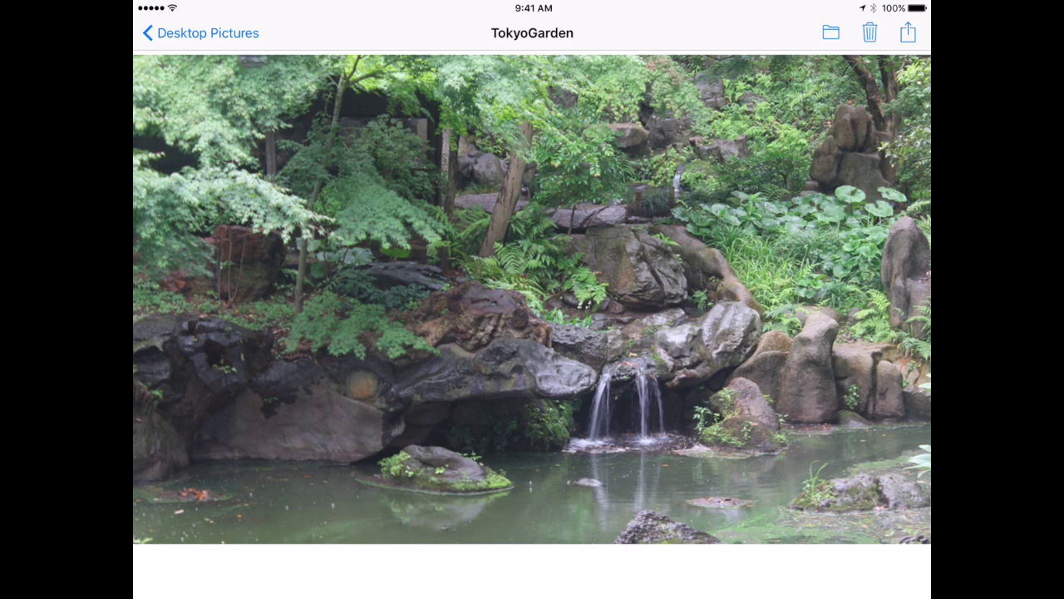
# - Start moving the TokyoGarden photo, cancel the Move sheet, then bring up its sharing options
pyautogui.click(831, 32)
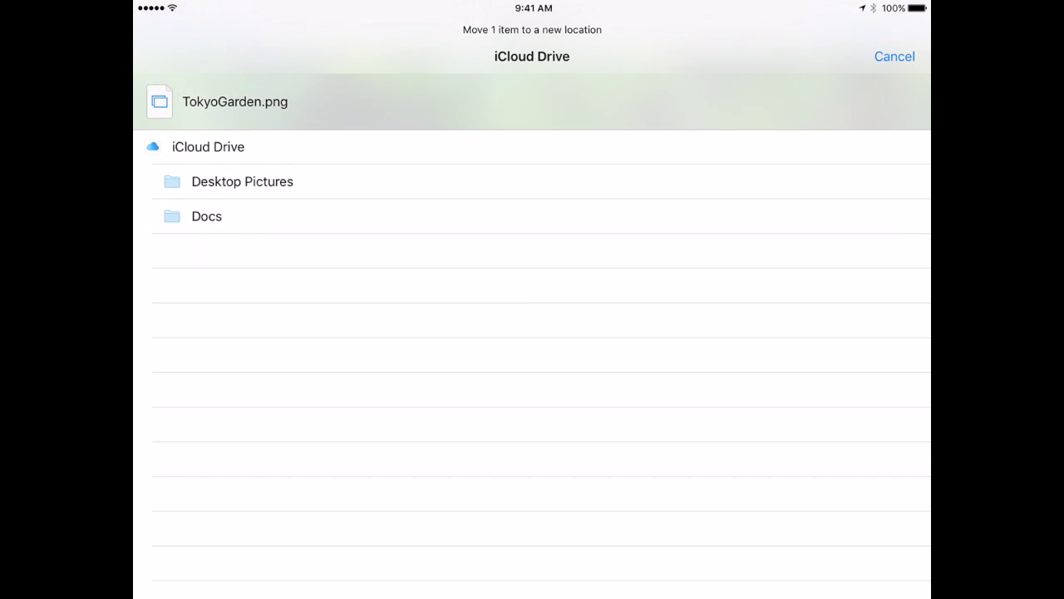
pyautogui.click(895, 56)
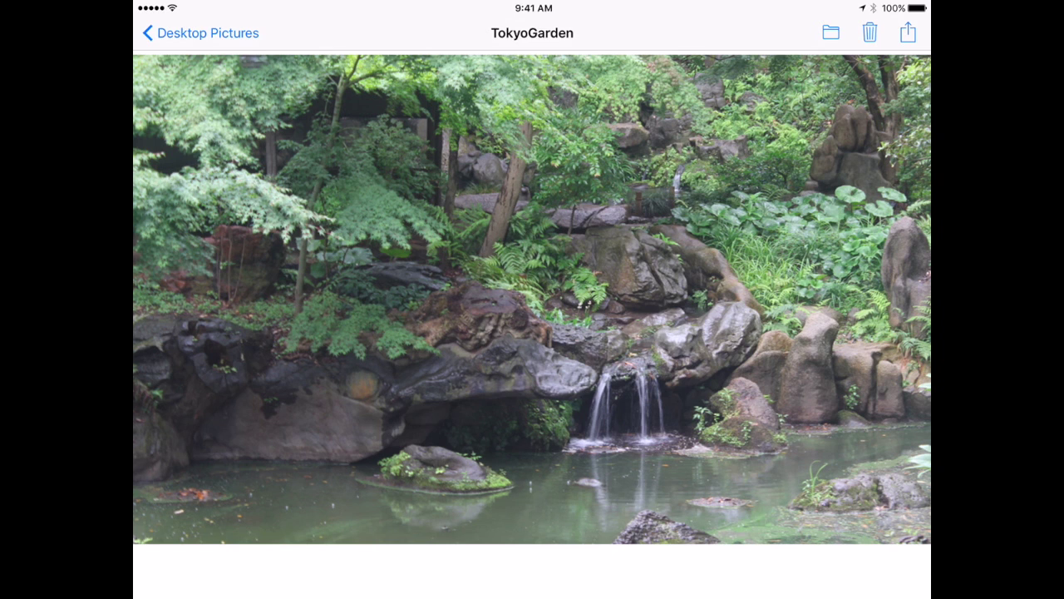
pyautogui.click(908, 32)
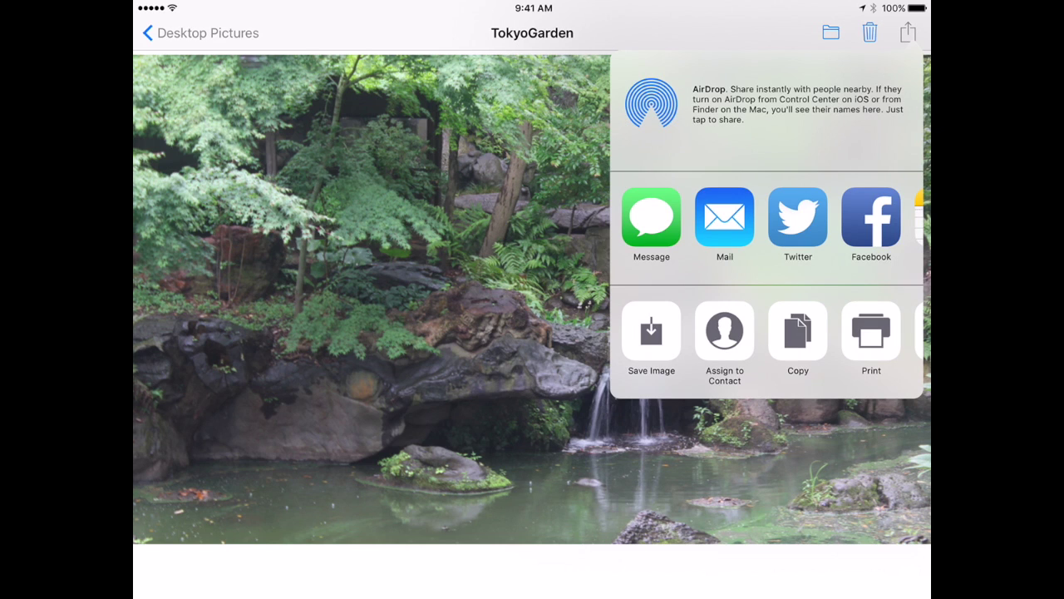
# - Browse the TokyoGarden share sheet rows, dismiss them, and close the photo to Desktop Pictures
pyautogui.hscroll(3, 766, 341)
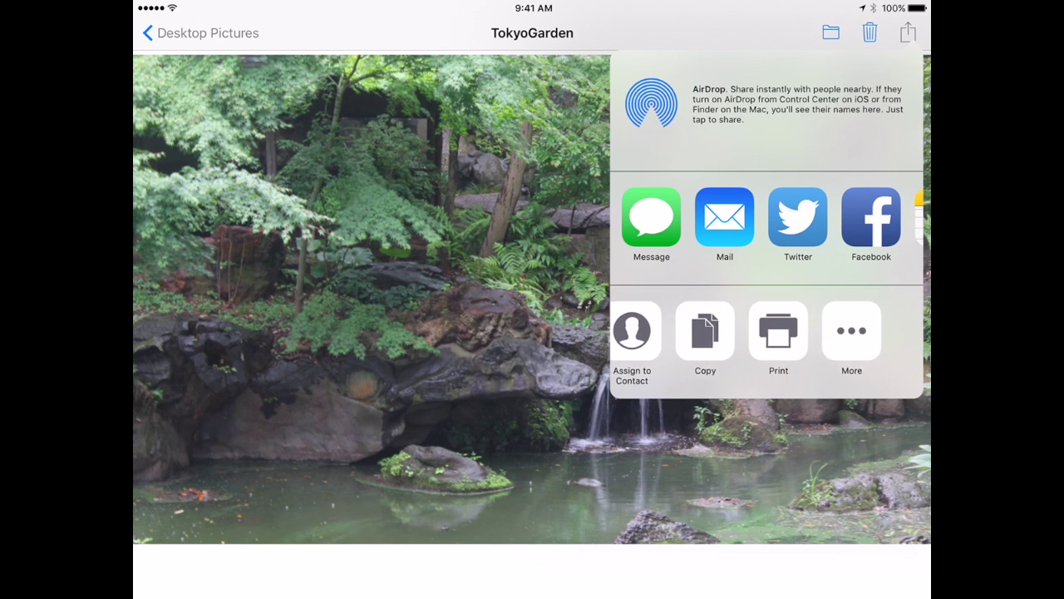
pyautogui.hscroll(5, 766, 225)
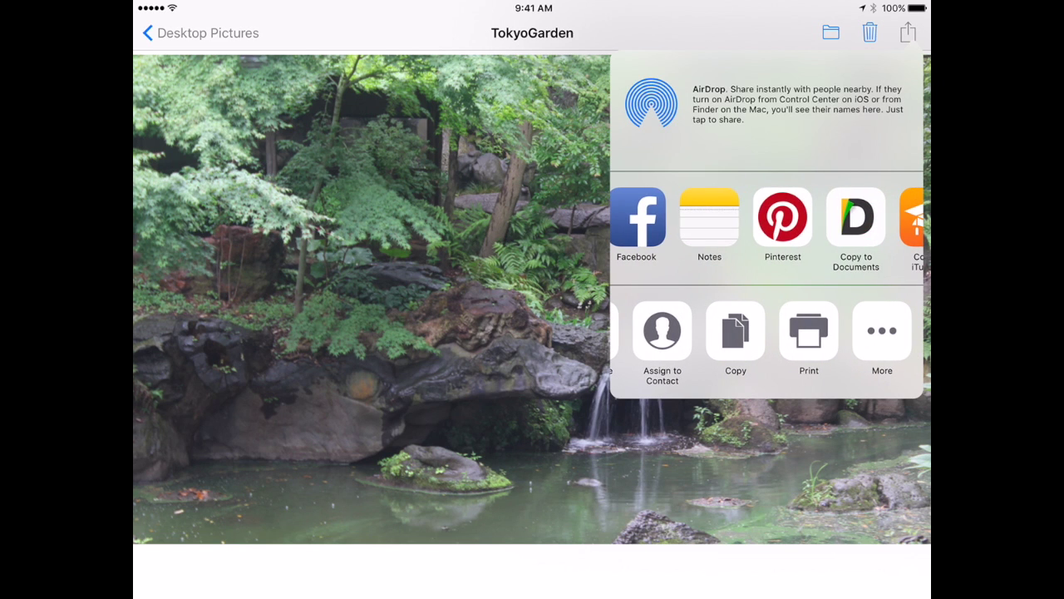
pyautogui.hscroll(3, 766, 224)
pyautogui.hscroll(2, 767, 225)
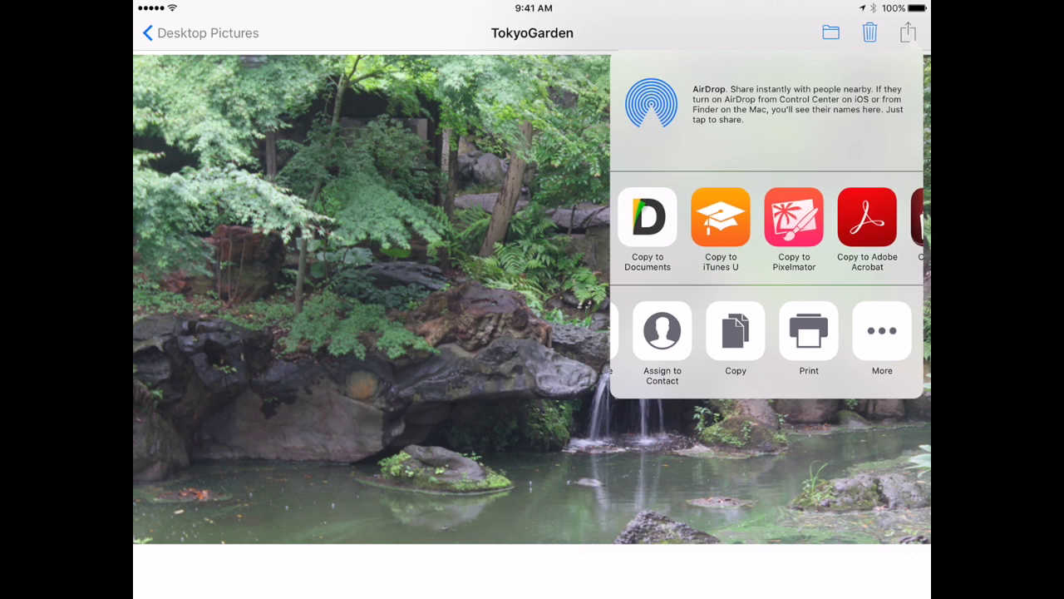
pyautogui.hscroll(3, 766, 224)
pyautogui.hscroll(2, 766, 224)
pyautogui.hscroll(2, 767, 225)
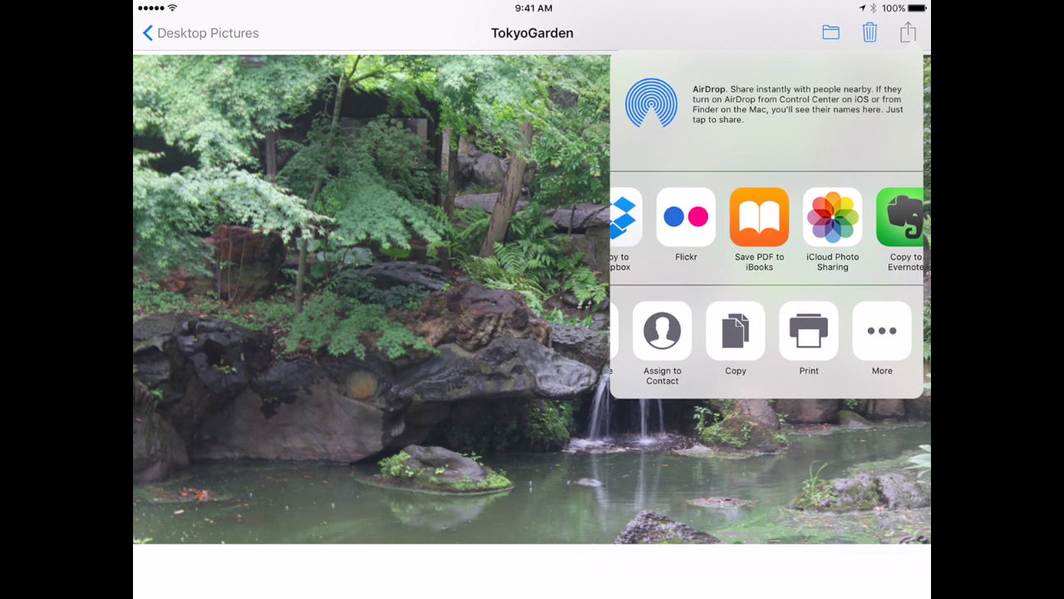
pyautogui.hscroll(2, 766, 224)
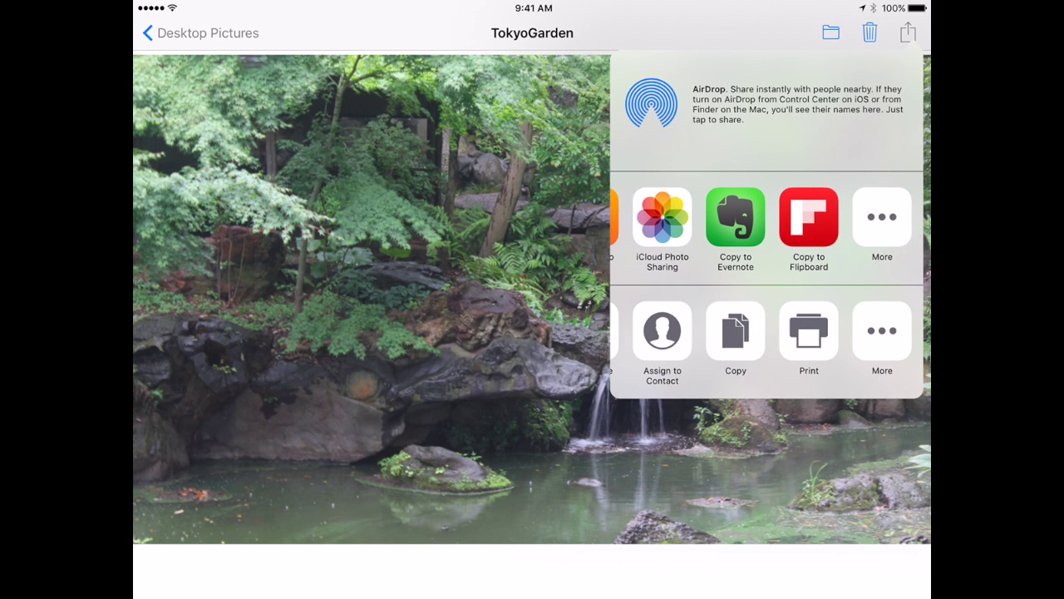
pyautogui.hscroll(-5, 767, 224)
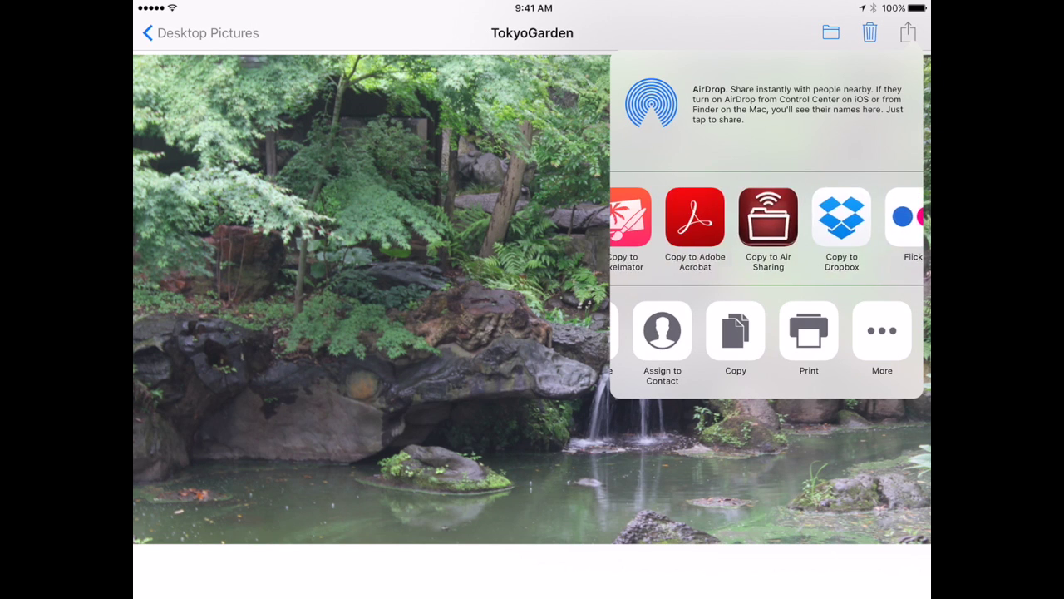
pyautogui.hscroll(-3, 766, 225)
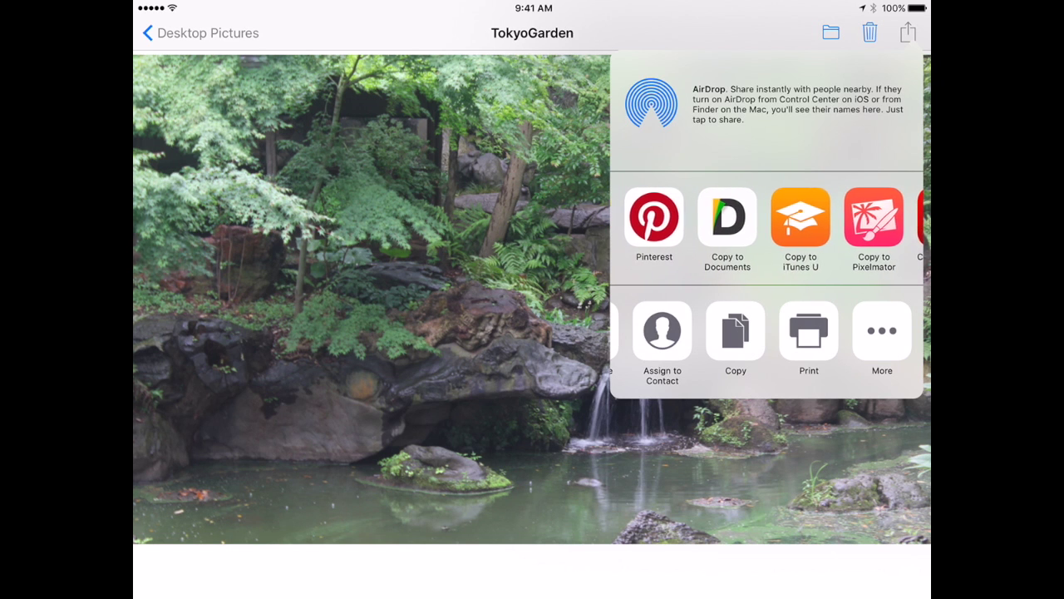
pyautogui.press('Escape')
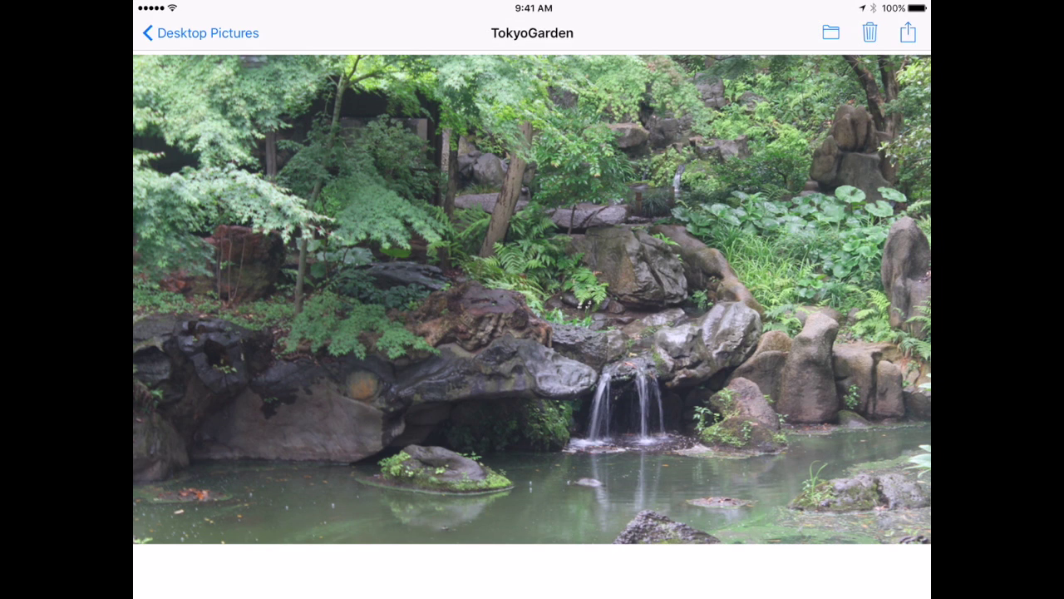
pyautogui.click(200, 32)
# - Open the Apple file in the Pixelmator folder and download it from iCloud
pyautogui.click(193, 32)
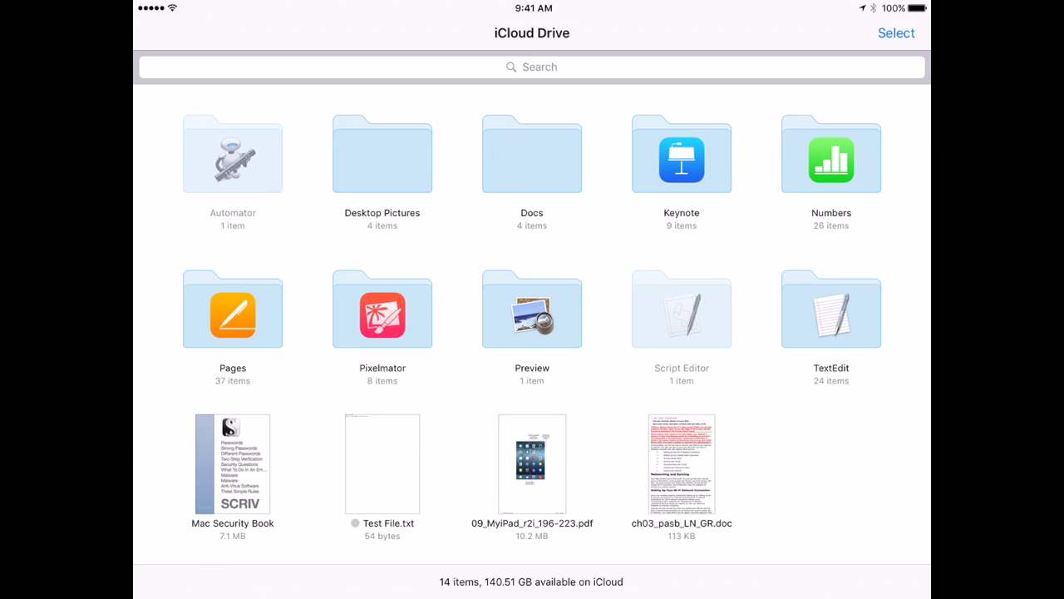
pyautogui.click(382, 316)
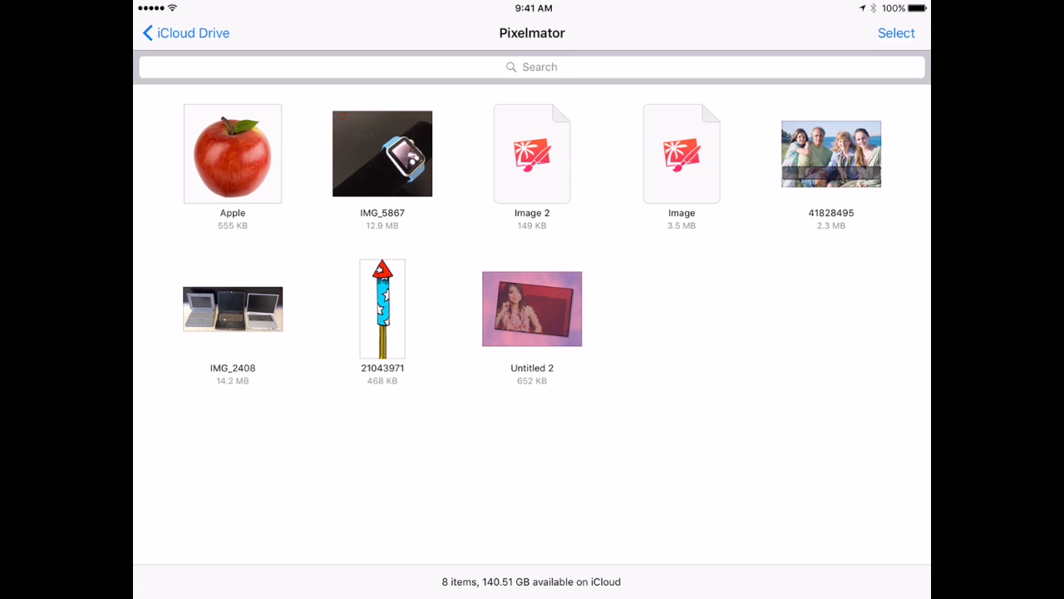
pyautogui.click(233, 154)
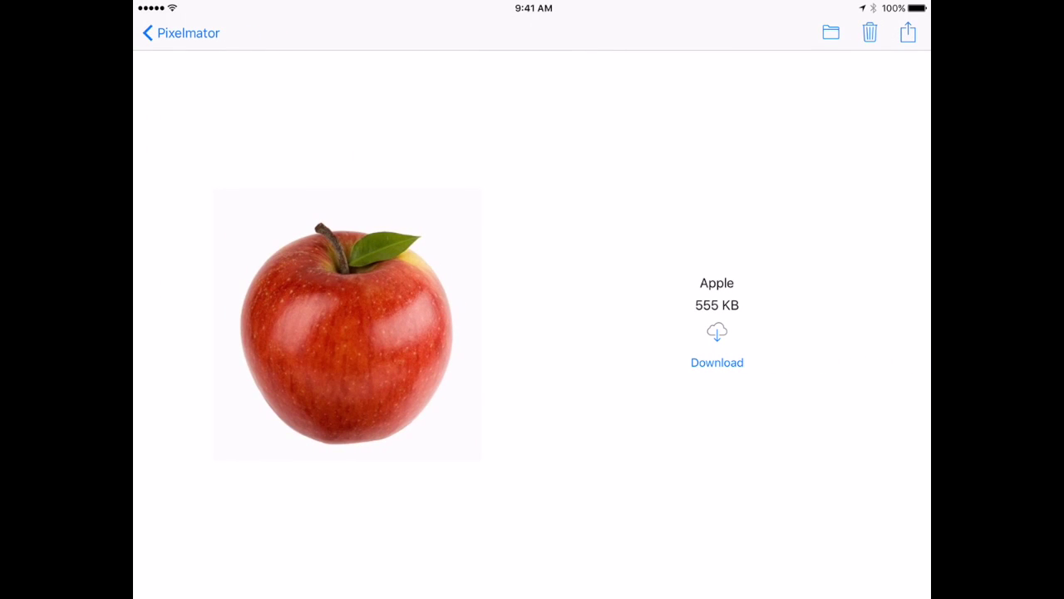
pyautogui.click(717, 363)
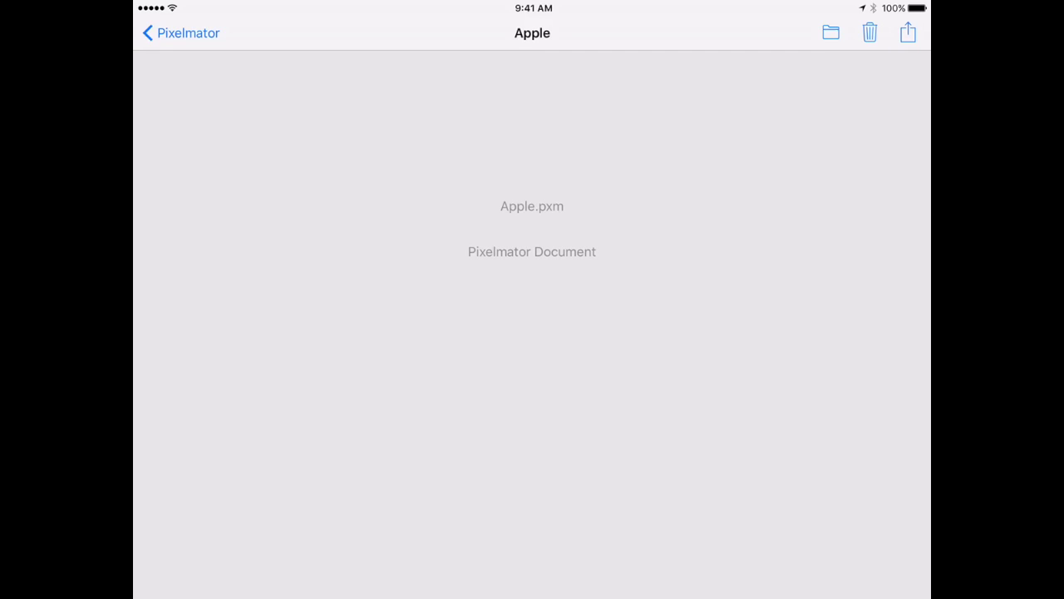
# - Swipe through Apple.pxm's share apps, including Dropbox and Evernote copies, then close them
pyautogui.click(908, 32)
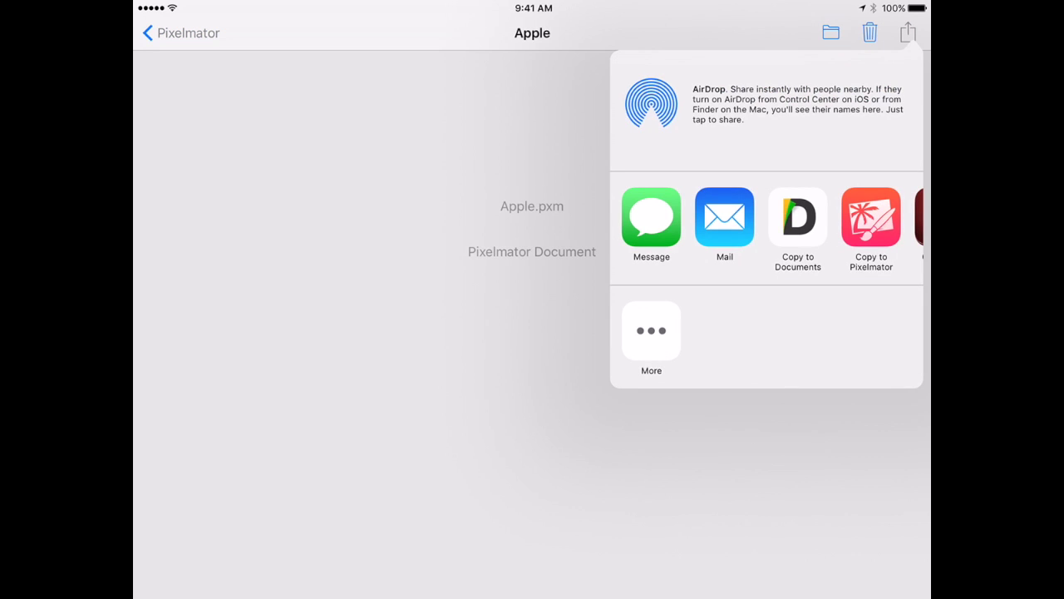
pyautogui.moveTo(832, 218); pyautogui.dragTo(700, 217)
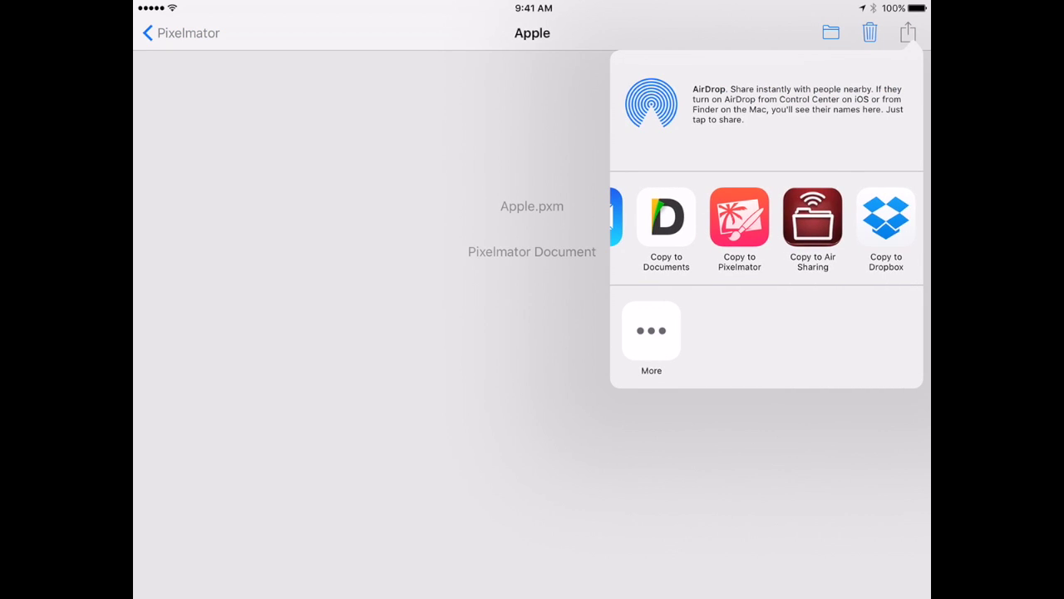
pyautogui.moveTo(832, 218); pyautogui.dragTo(720, 218)
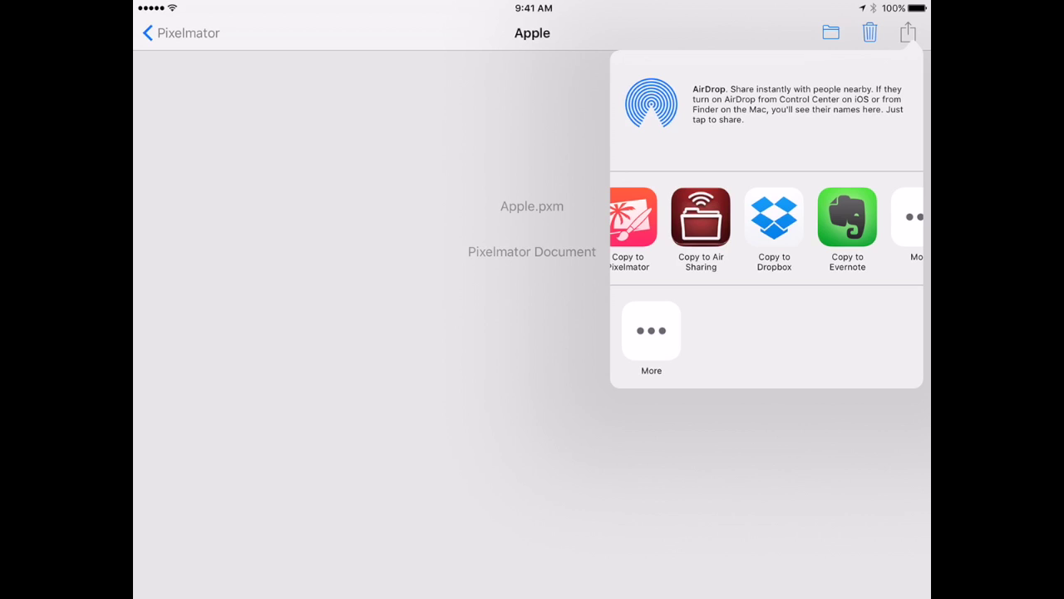
pyautogui.moveTo(698, 217); pyautogui.dragTo(915, 218)
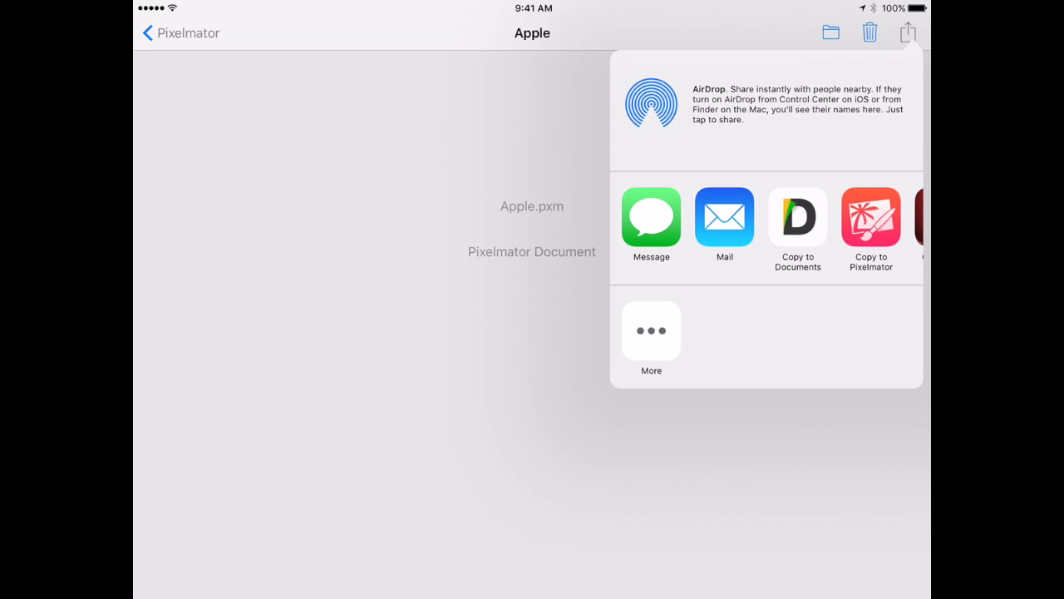
pyautogui.click(724, 217)
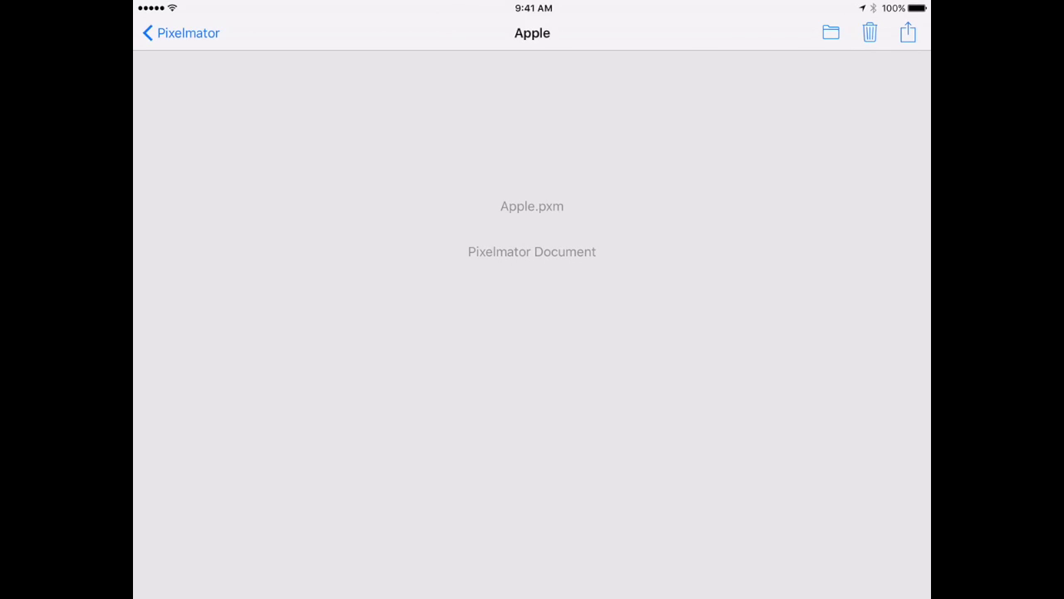
# - Go back to the iCloud Drive top level and open MacSecurityBookMay2015.pdf in Preview
pyautogui.click(183, 33)
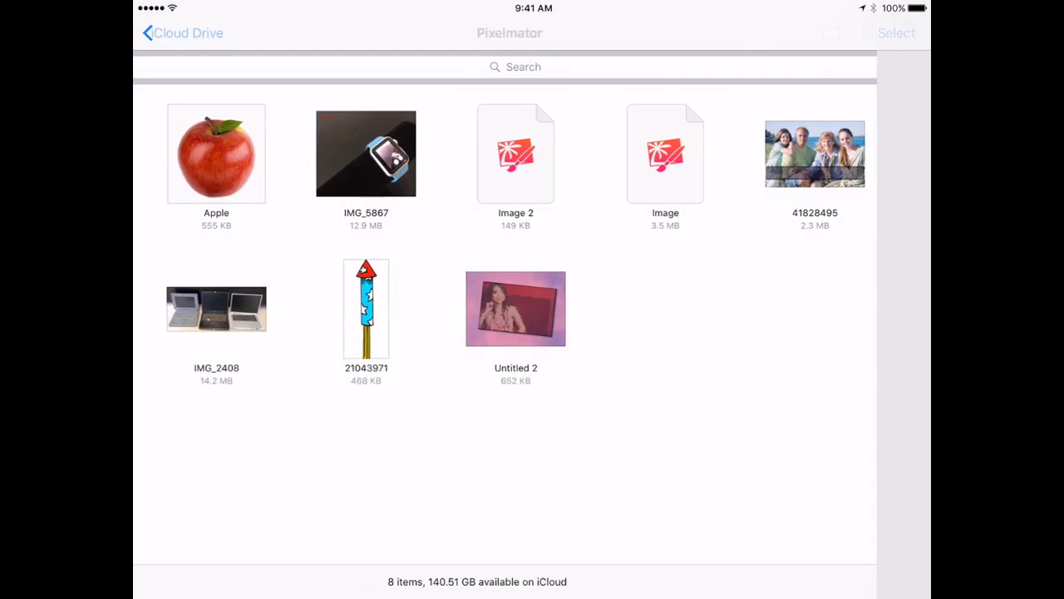
pyautogui.click(187, 33)
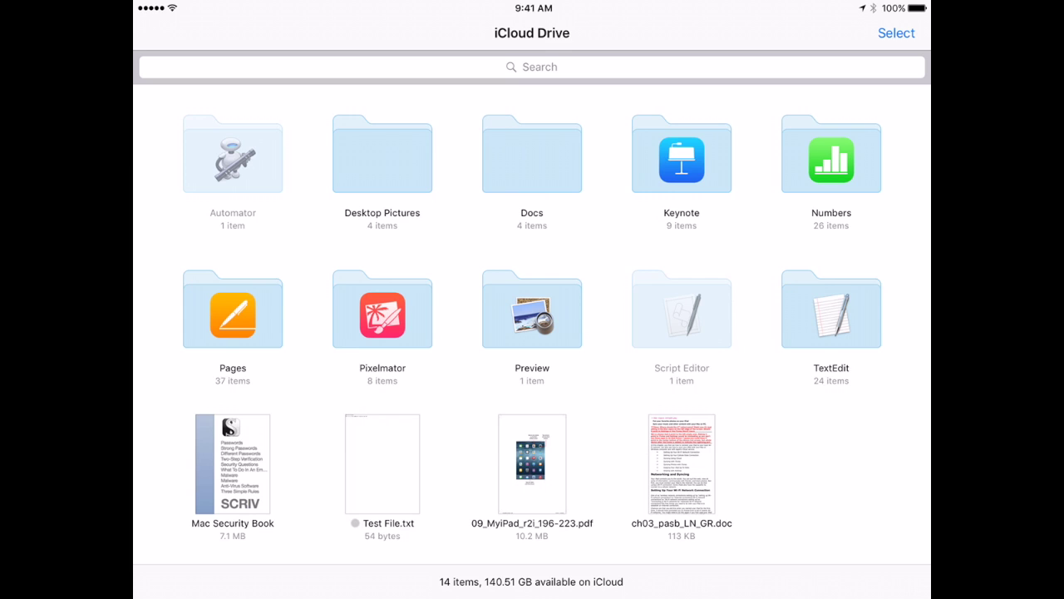
pyautogui.click(532, 314)
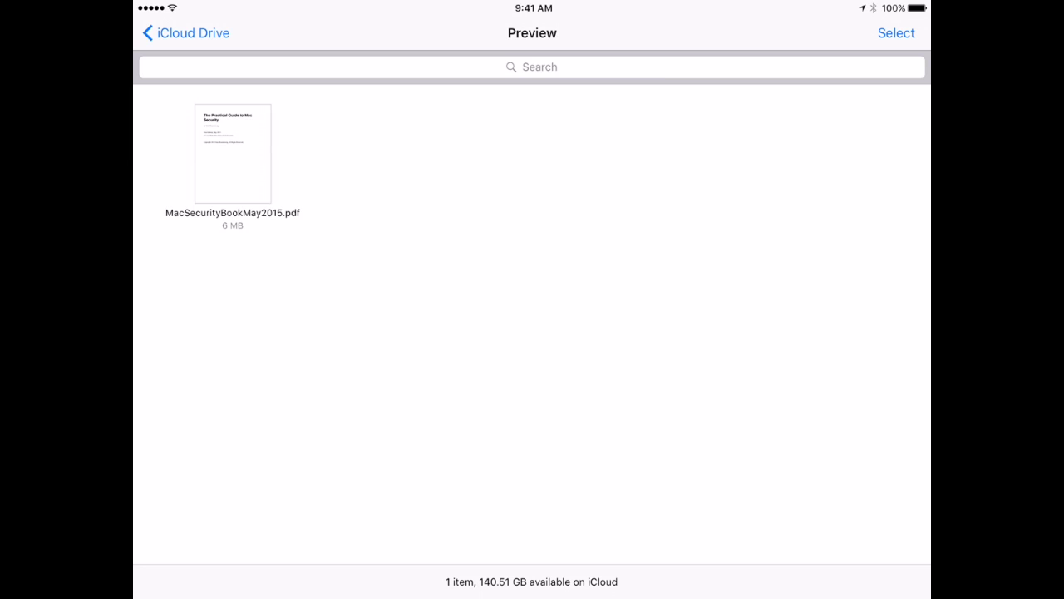
pyautogui.click(232, 154)
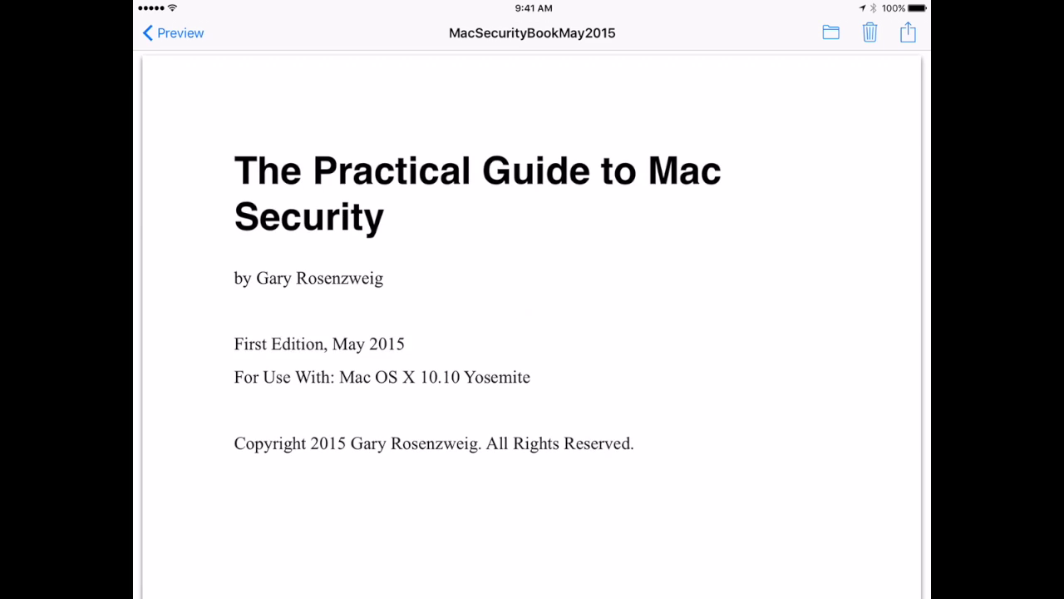
# - Scroll the 89-page PDF, then swipe through its share sheet app row
pyautogui.scroll(-10, 532, 324)
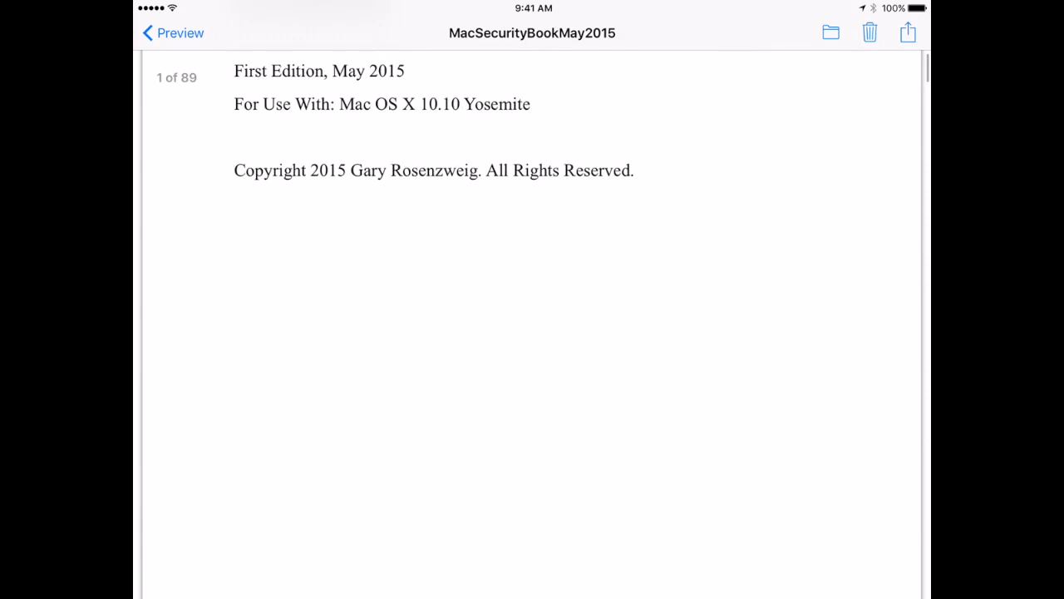
pyautogui.scroll(5, 532, 324)
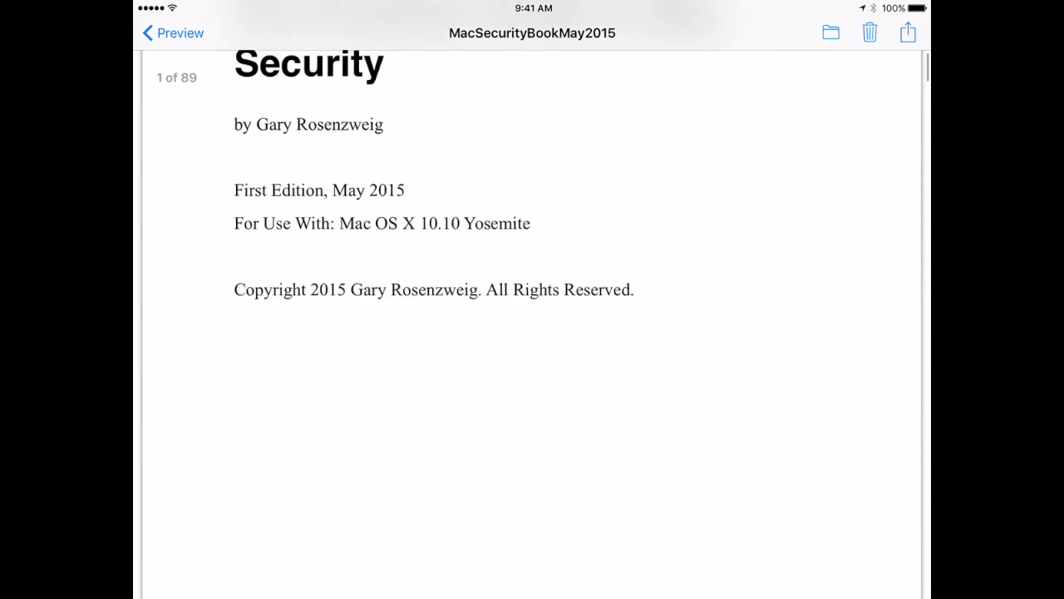
pyautogui.click(908, 32)
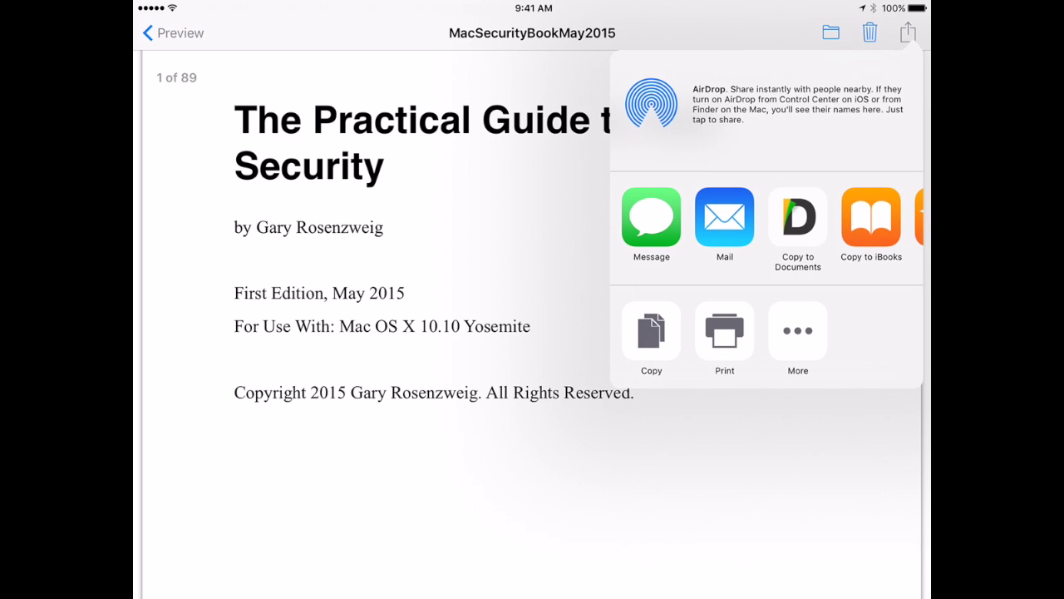
pyautogui.hscroll(3, 766, 218)
pyautogui.hscroll(3, 766, 218)
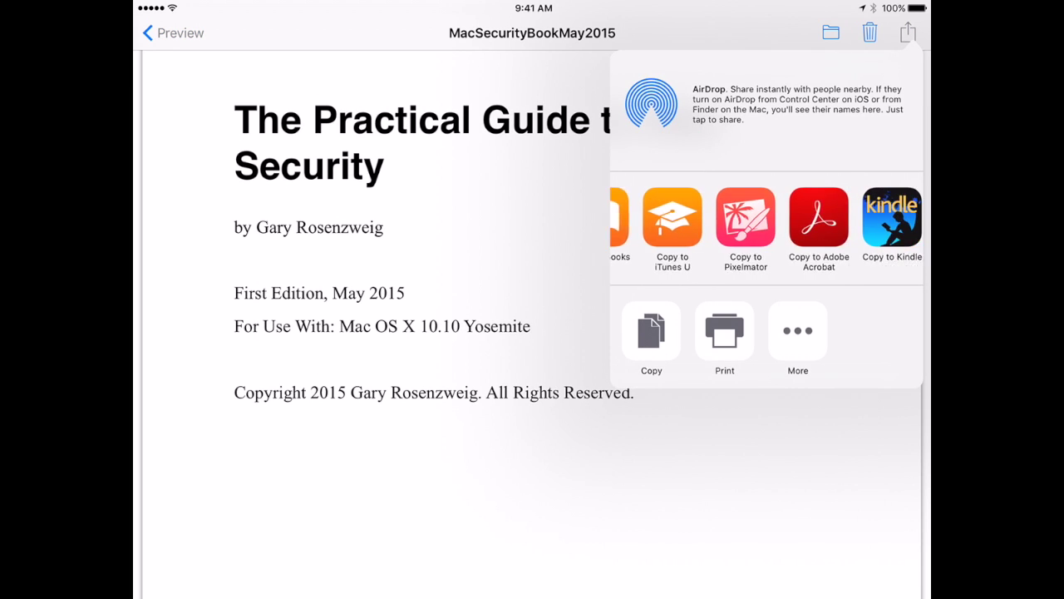
pyautogui.hscroll(2, 767, 217)
pyautogui.hscroll(3, 767, 218)
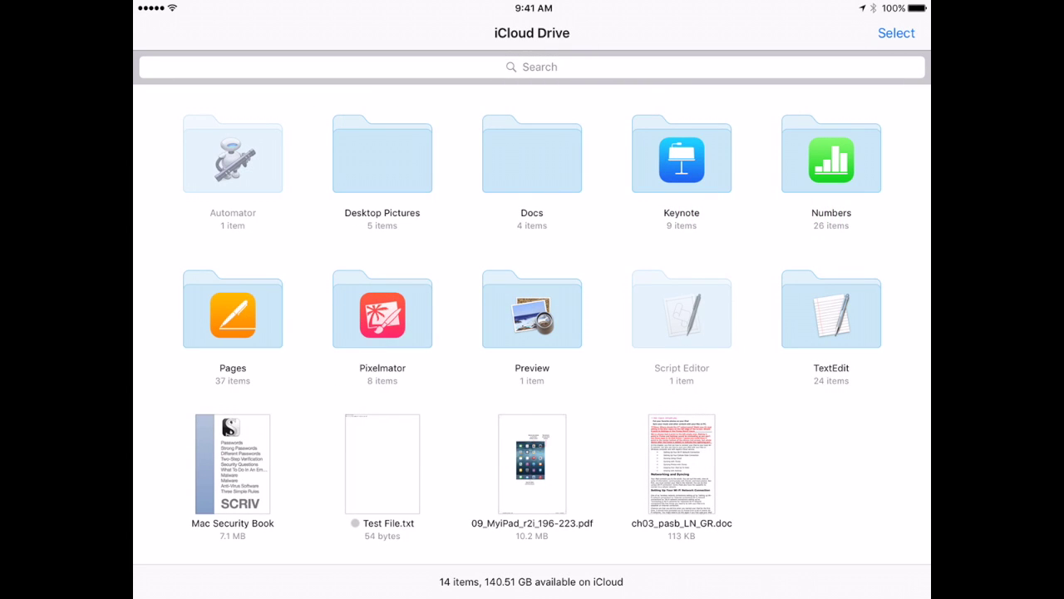
# - Select 09_MyiPad_r2i_196-223.pdf and Test File.txt, then cancel the selection
pyautogui.click(897, 32)
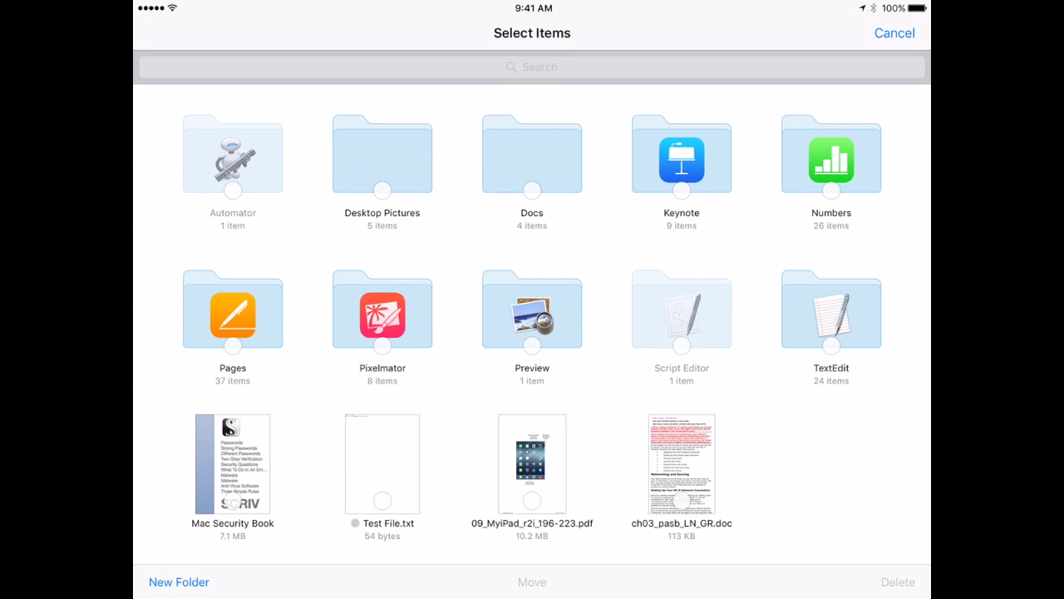
pyautogui.click(532, 499)
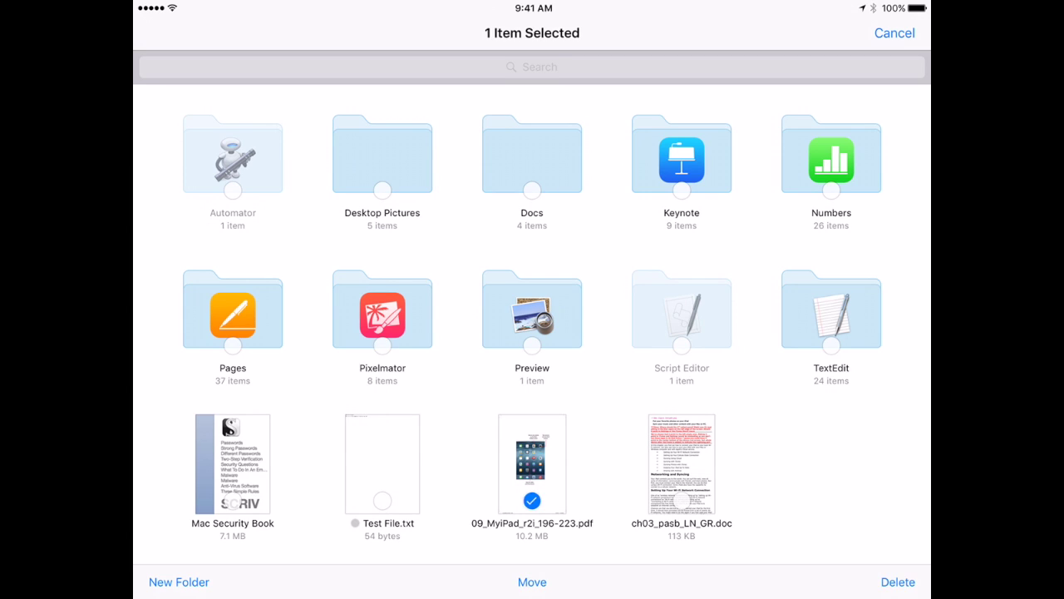
pyautogui.click(382, 499)
pyautogui.click(895, 33)
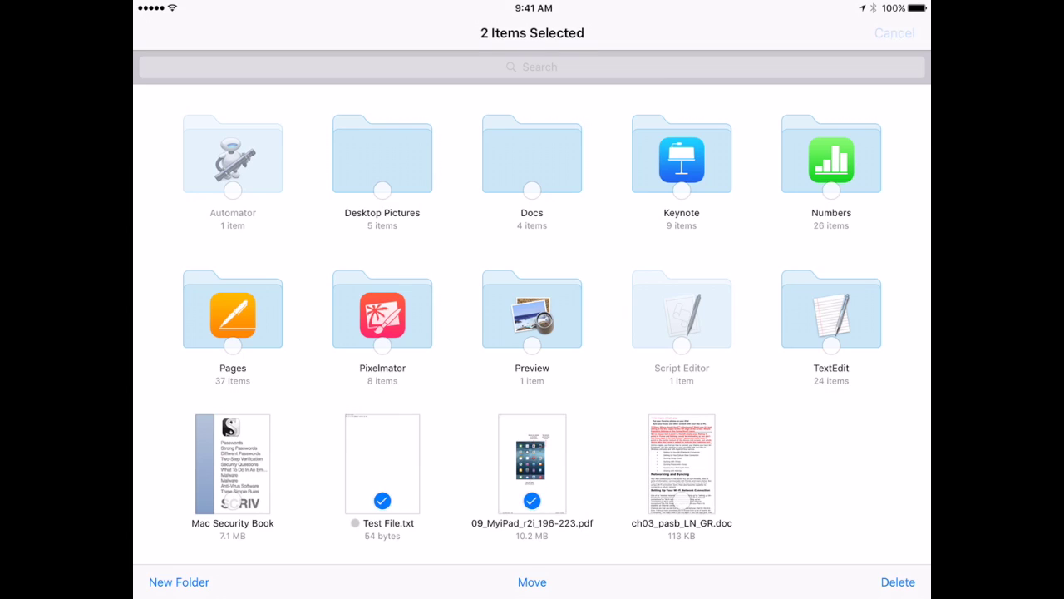
# - Select Europa.jpg in Desktop Pictures and move it into the Test folder
pyautogui.click(382, 154)
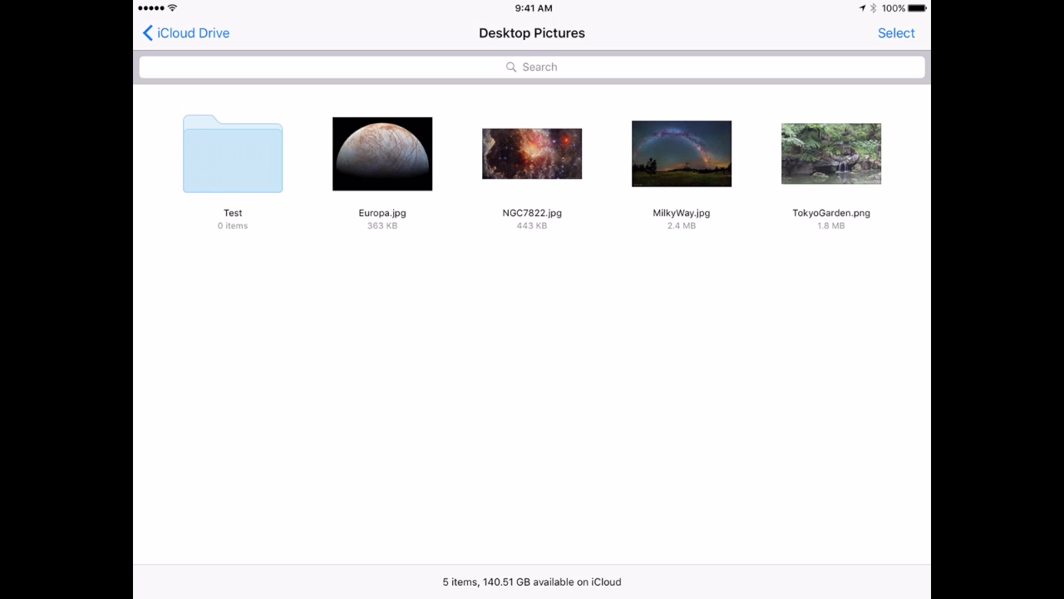
pyautogui.click(897, 32)
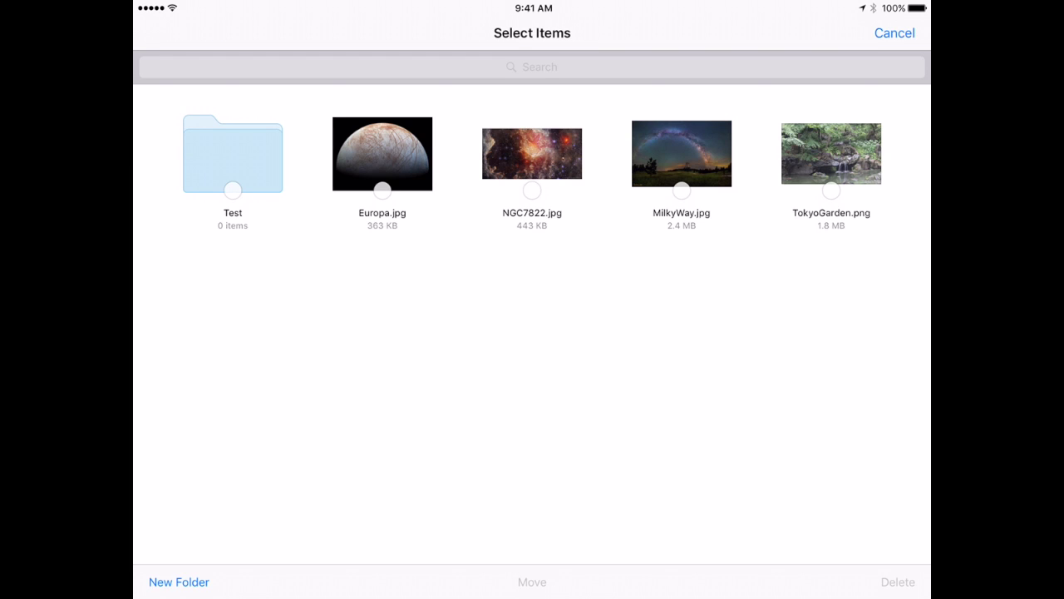
pyautogui.click(382, 154)
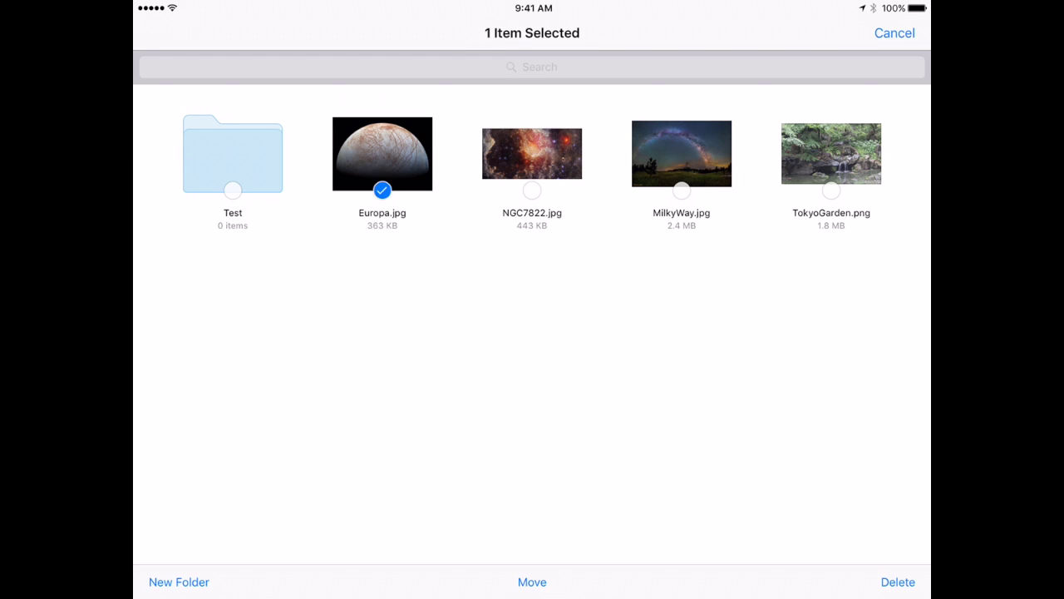
pyautogui.click(532, 582)
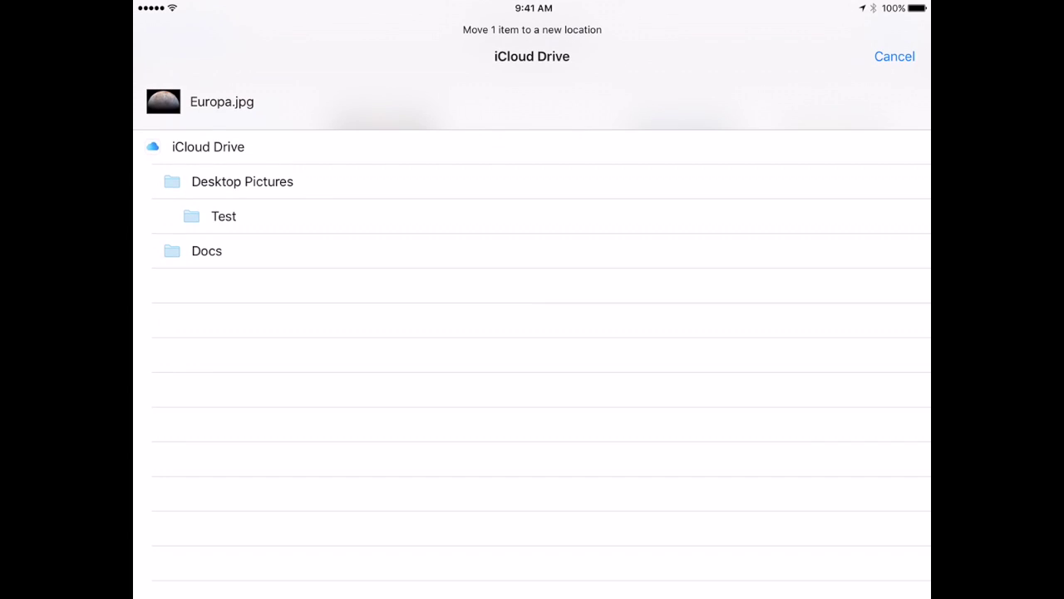
pyautogui.click(224, 216)
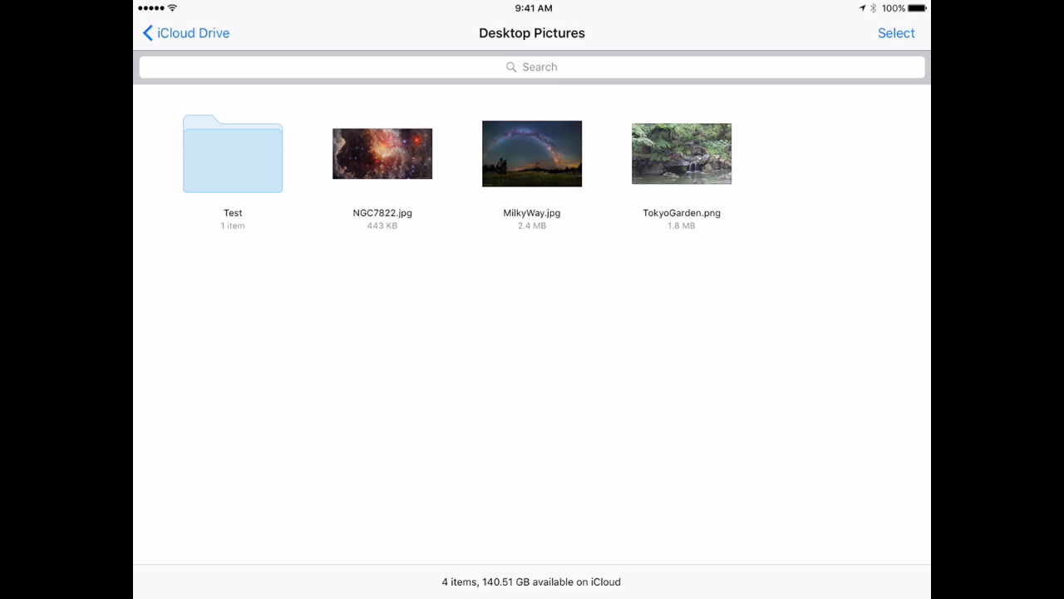
# - Reveal the sort bar, try Name and Tags, then sort by Date in list view
pyautogui.scroll(2, 532, 332)
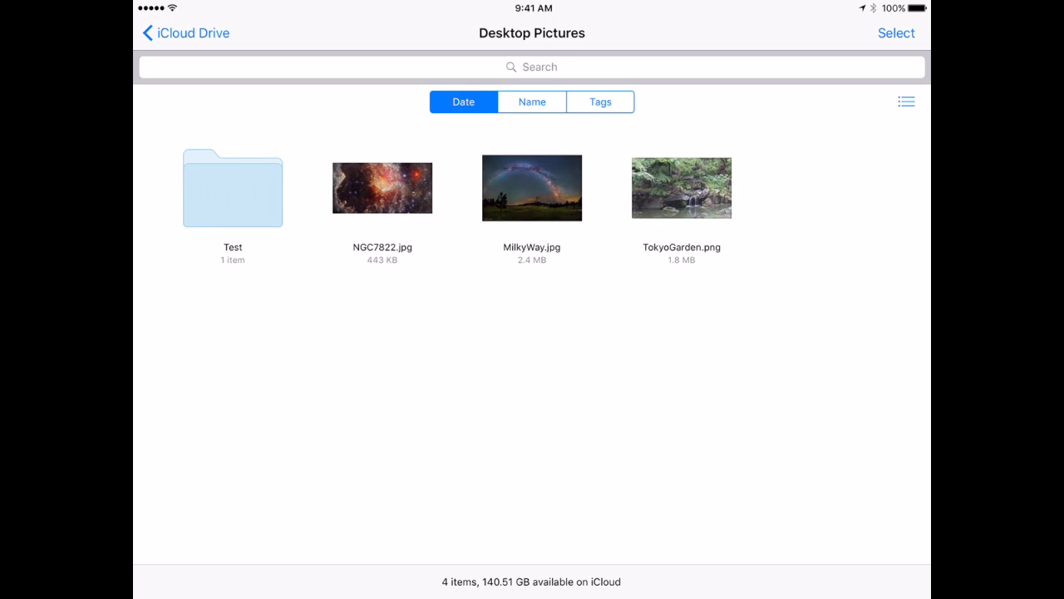
pyautogui.click(533, 102)
pyautogui.click(600, 101)
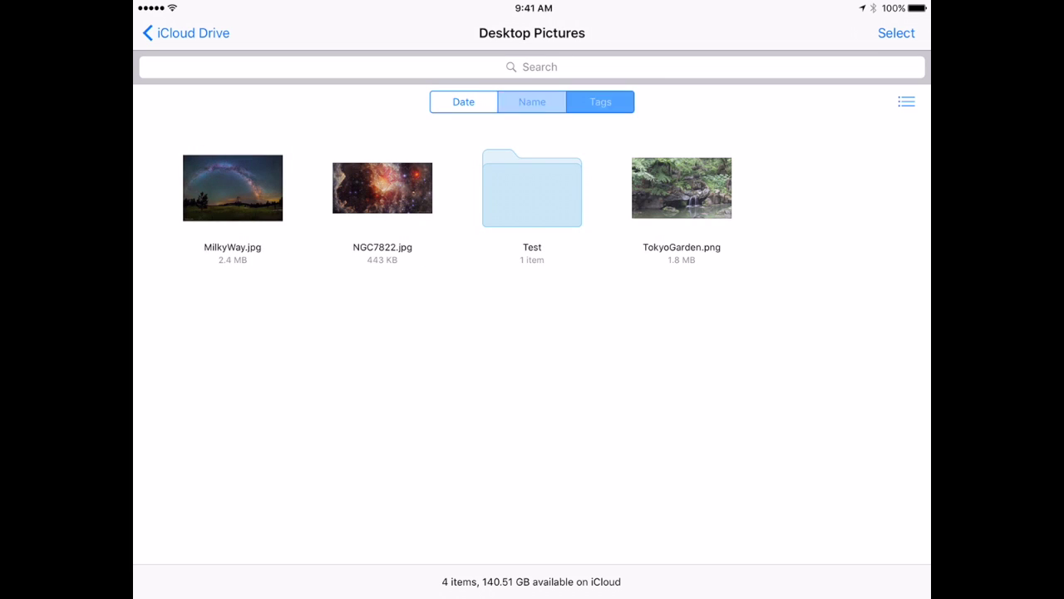
pyautogui.click(463, 102)
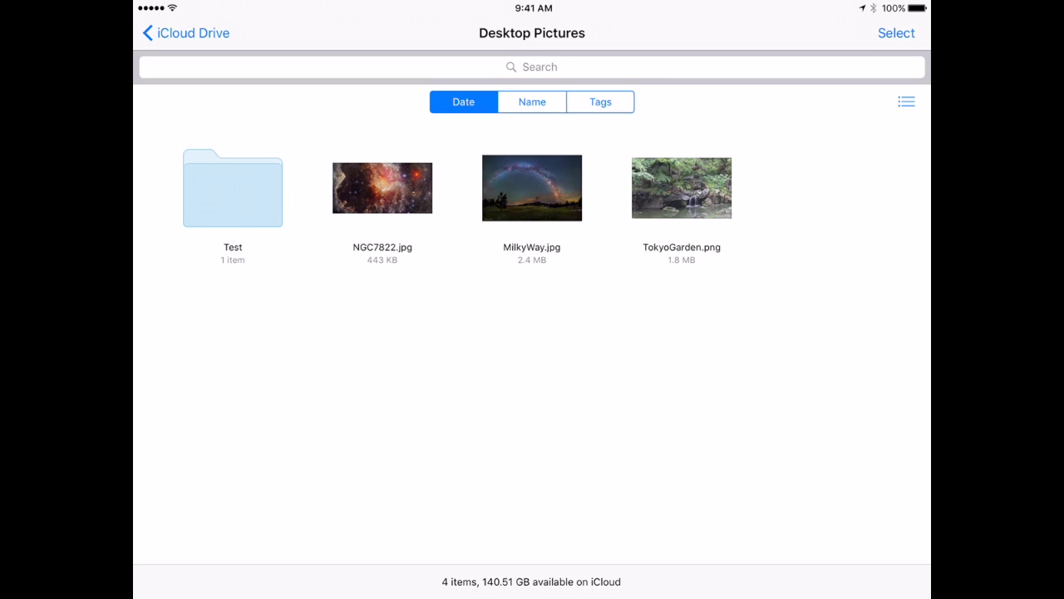
pyautogui.click(906, 101)
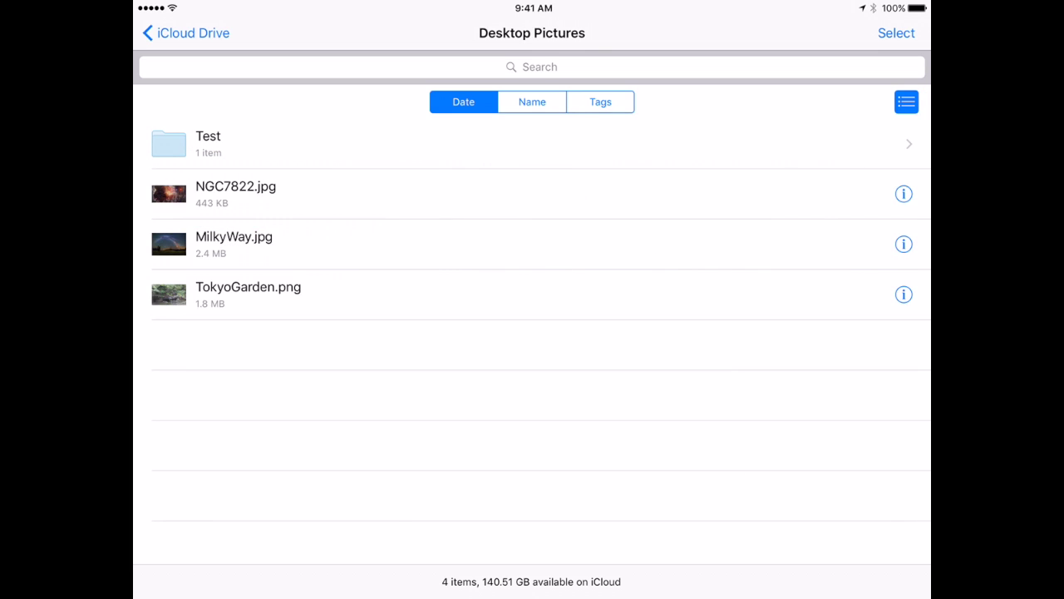
# - Return to the iCloud Drive top level and scroll through its 14 entries
pyautogui.click(186, 33)
pyautogui.scroll(1, 532, 333)
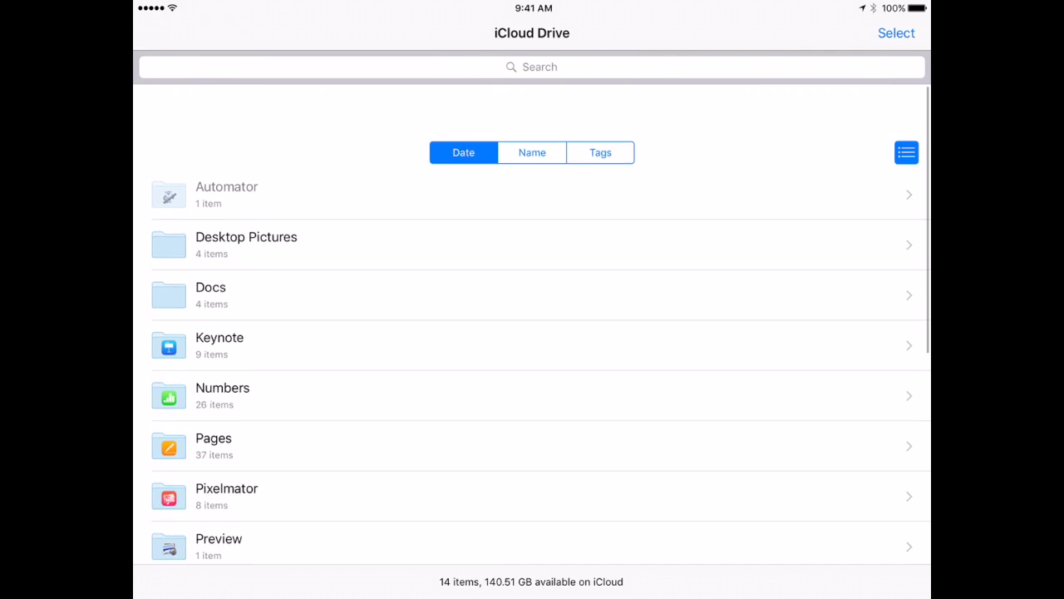
pyautogui.scroll(-5, 532, 333)
pyautogui.scroll(5, 532, 332)
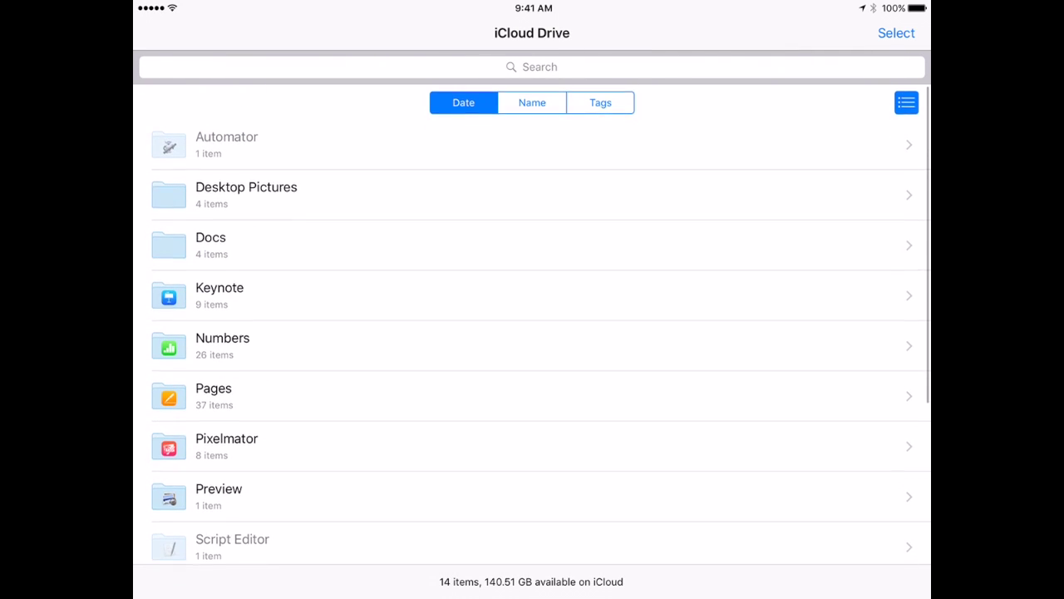